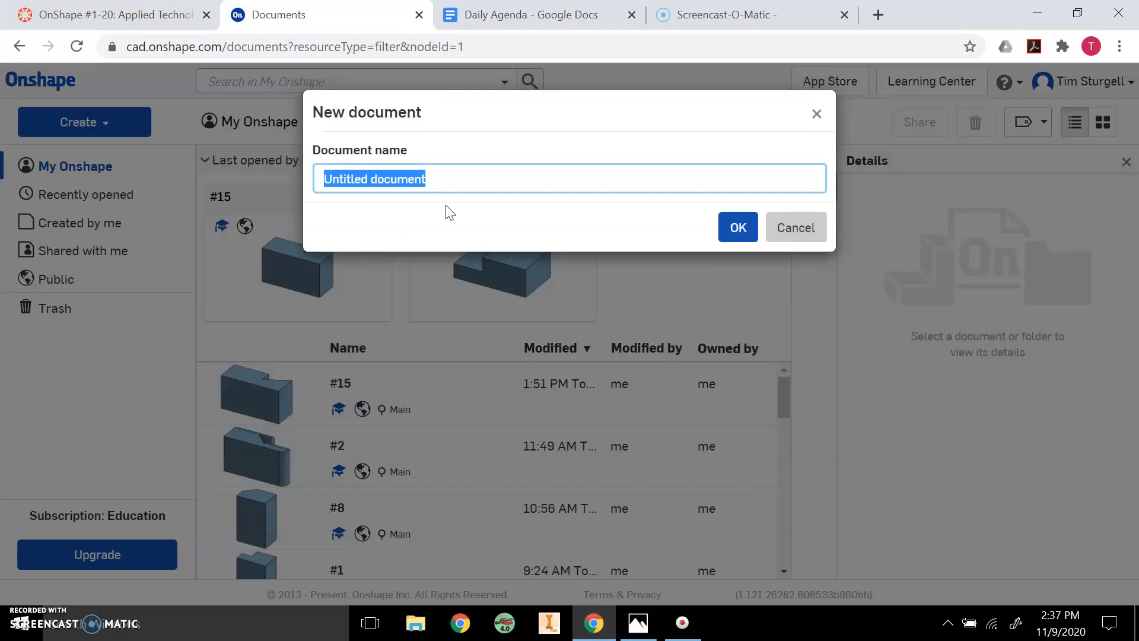
Step: Create the new document with the name #4 and hide its Front and Right planes
text(#)
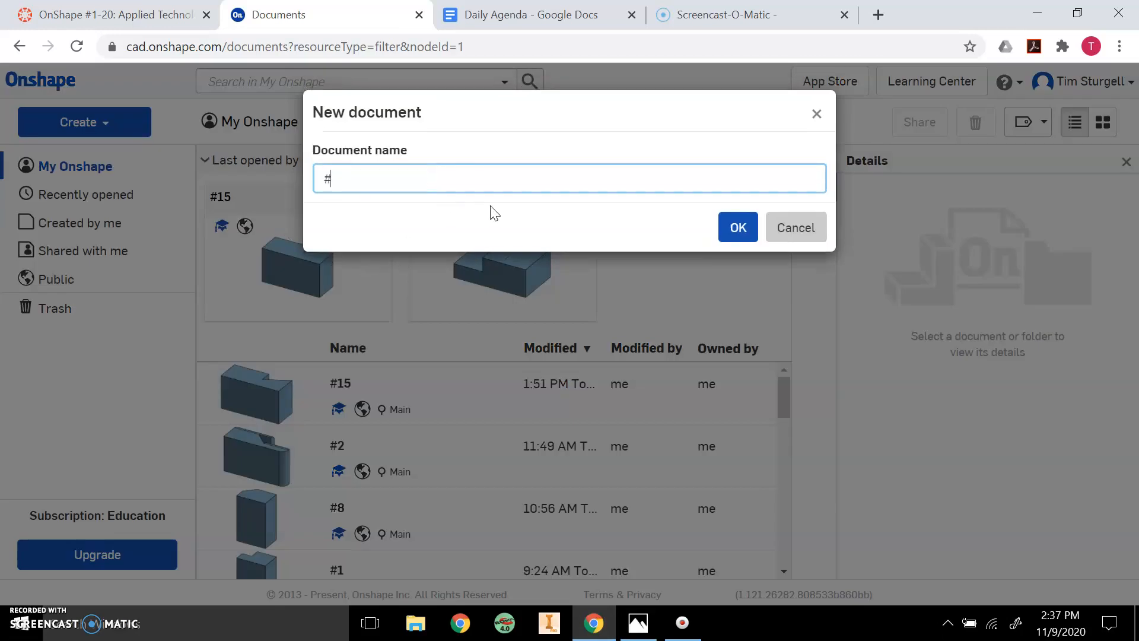
key(Return)
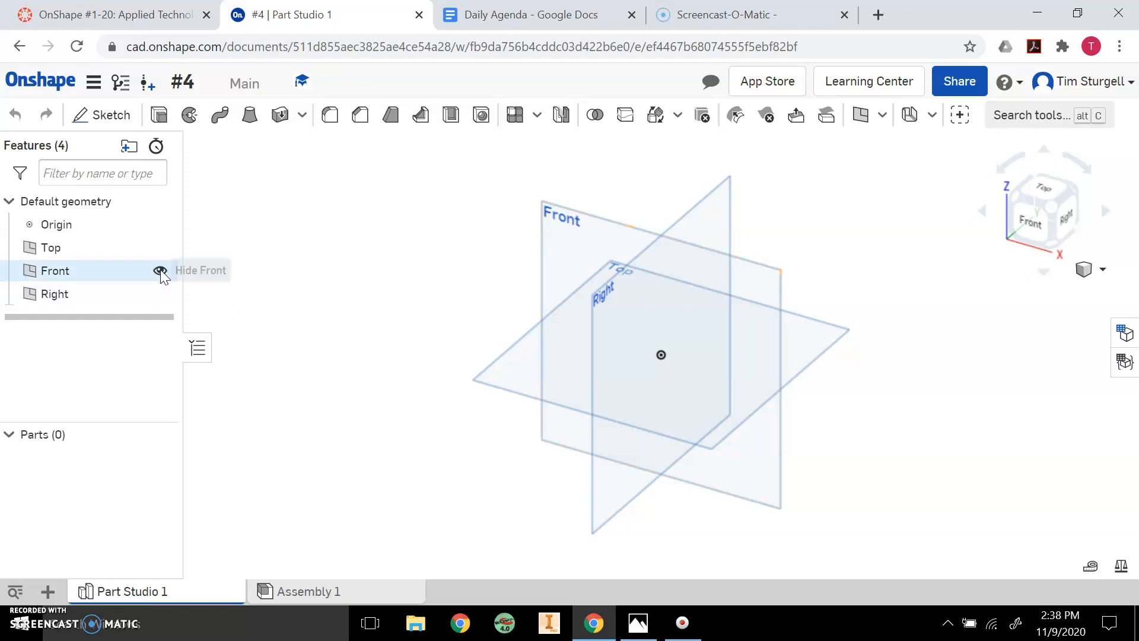
click(160, 271)
click(159, 294)
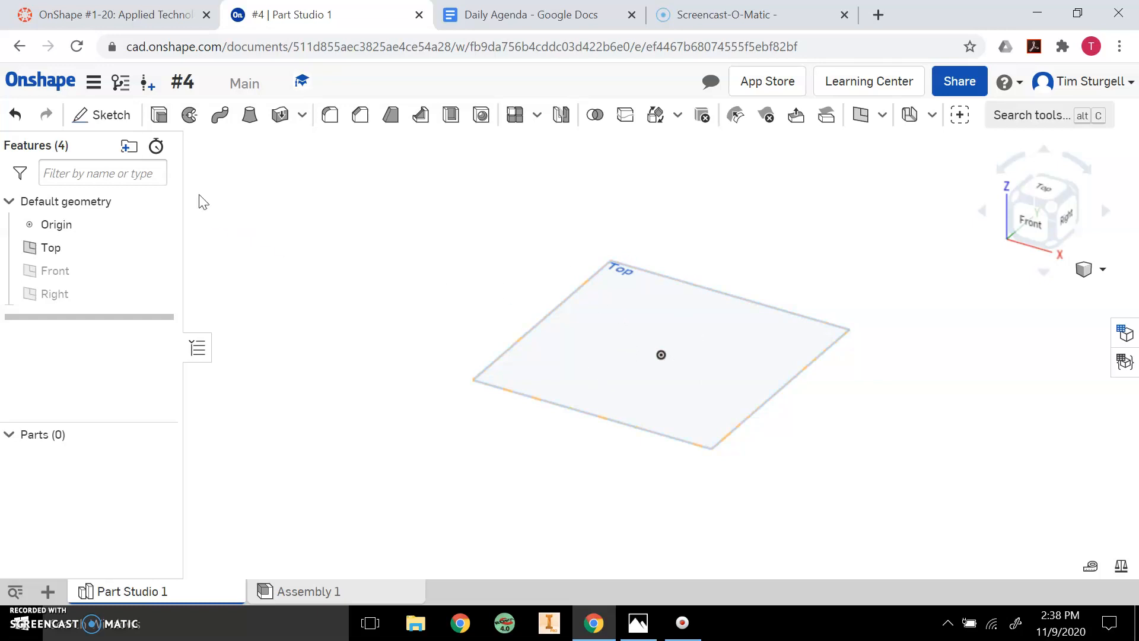
Step: Sketch a corner rectangle from the origin on the Top plane, 5 in long and 3 in wide, and finish the sketch
click(97, 116)
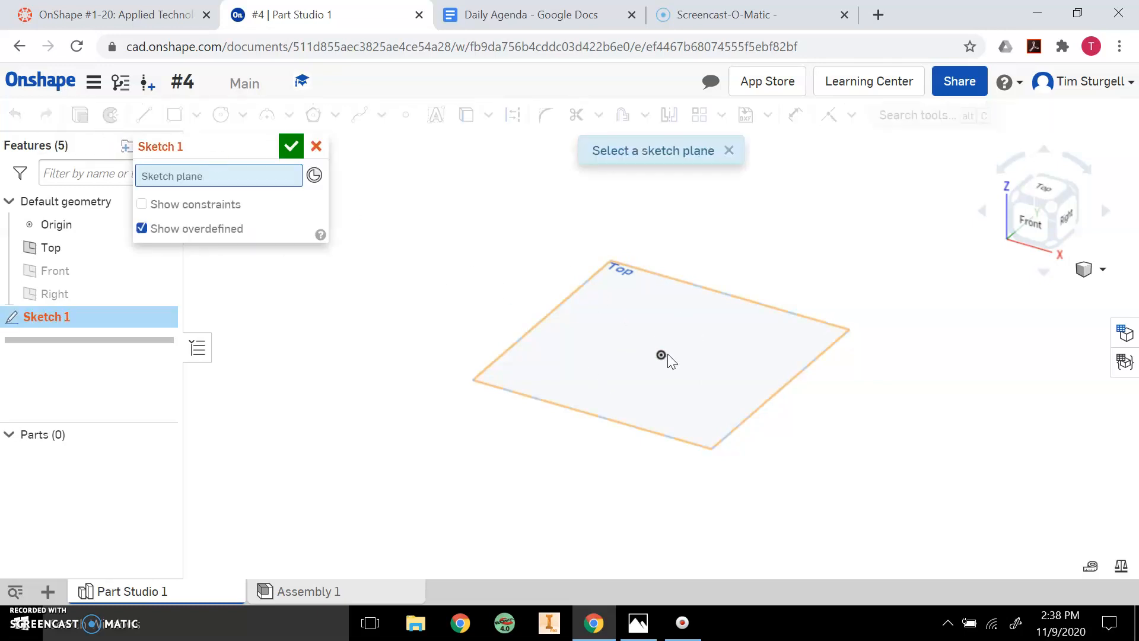
click(726, 351)
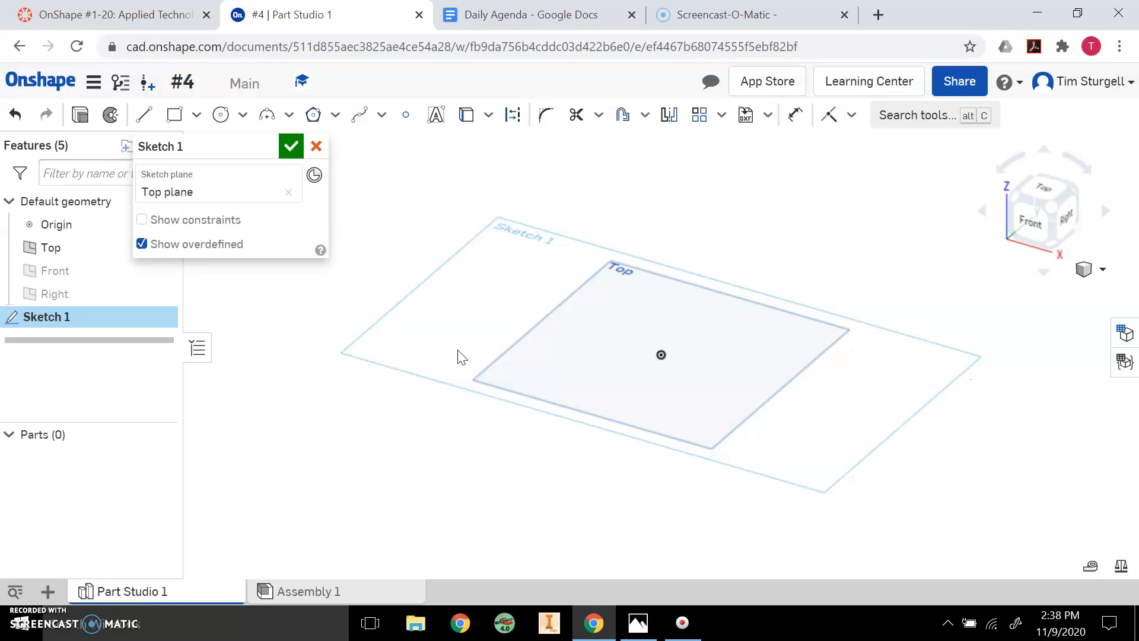
click(175, 122)
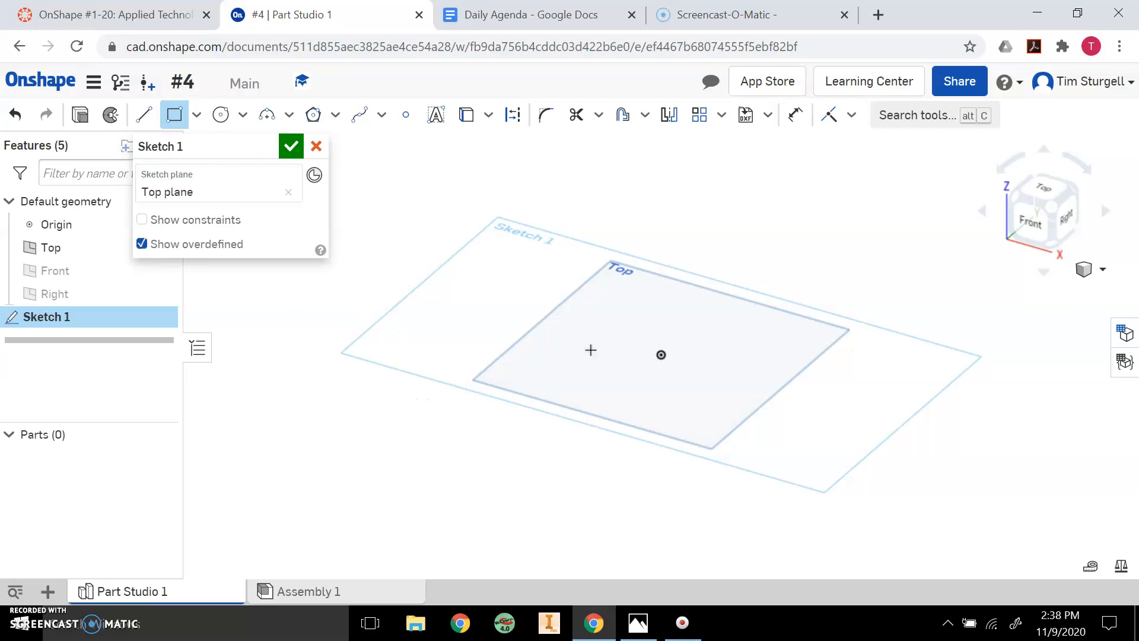
click(661, 354)
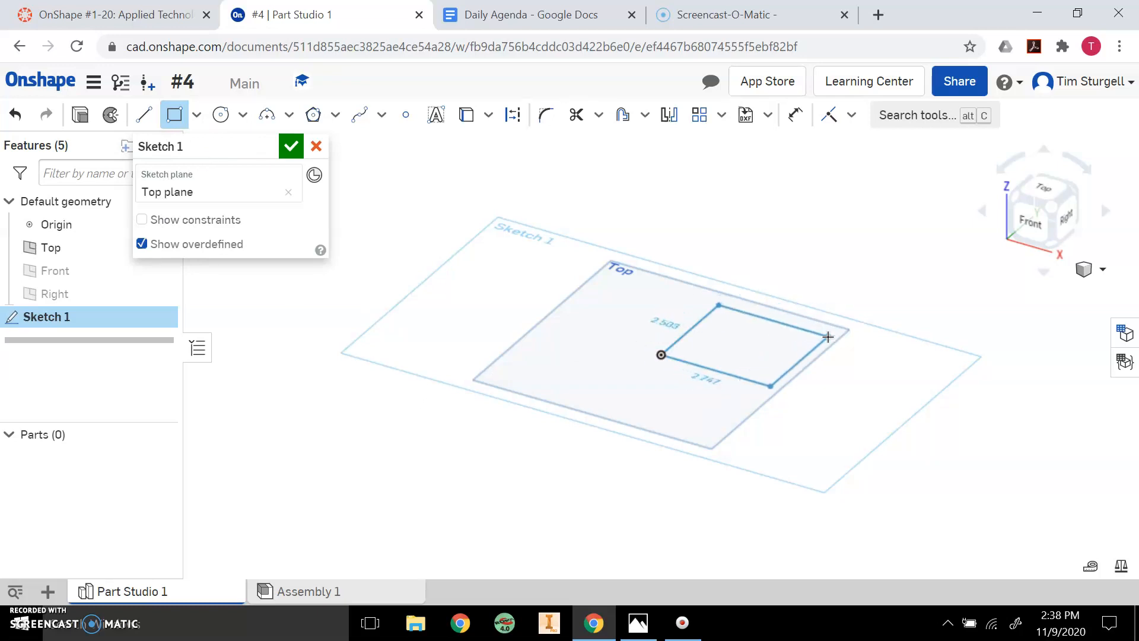
click(830, 336)
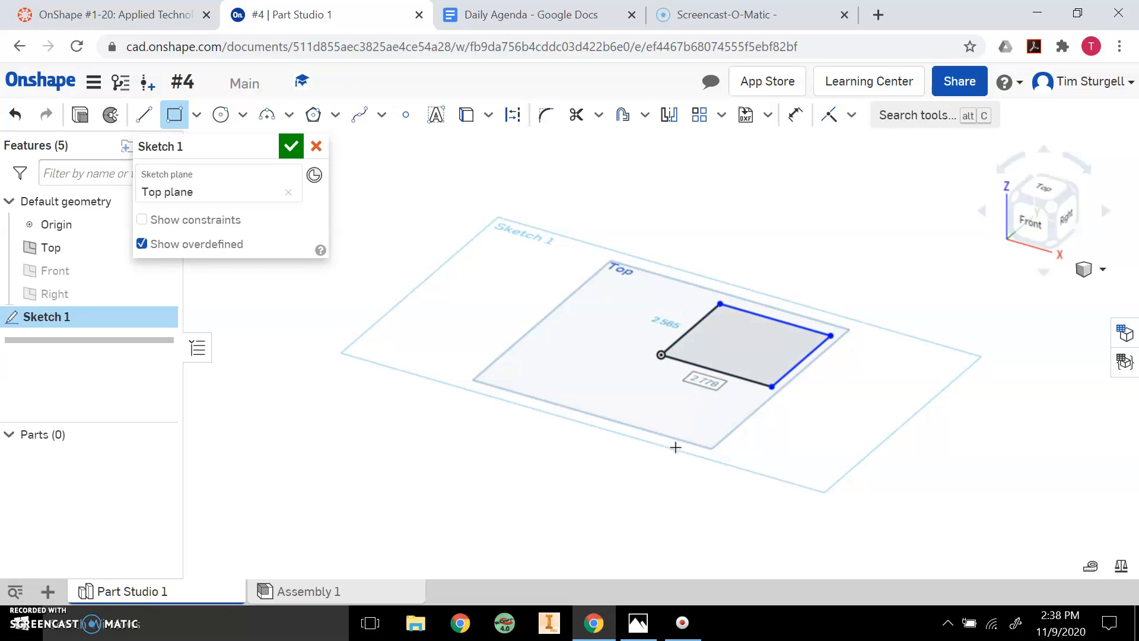
text(5)
key(Return)
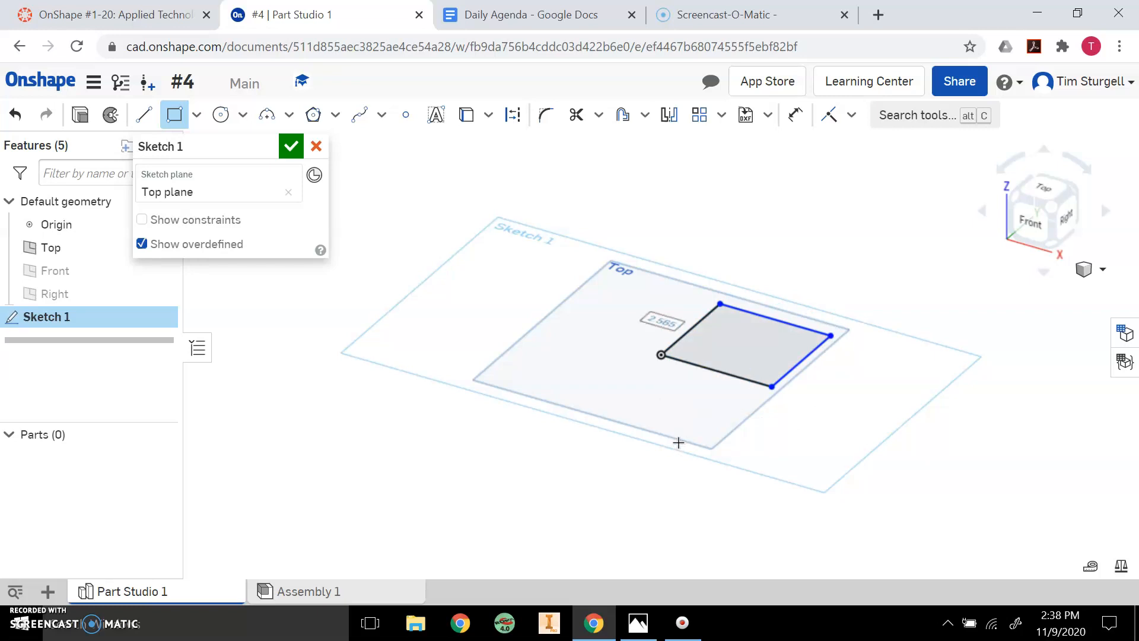
text(3)
key(Return)
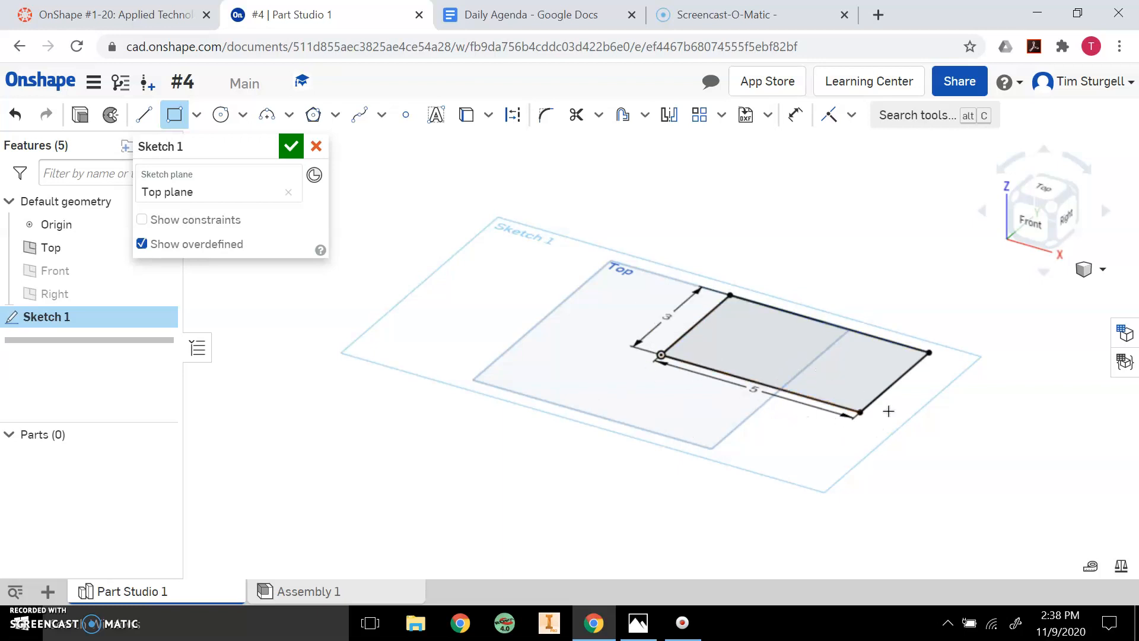
click(172, 16)
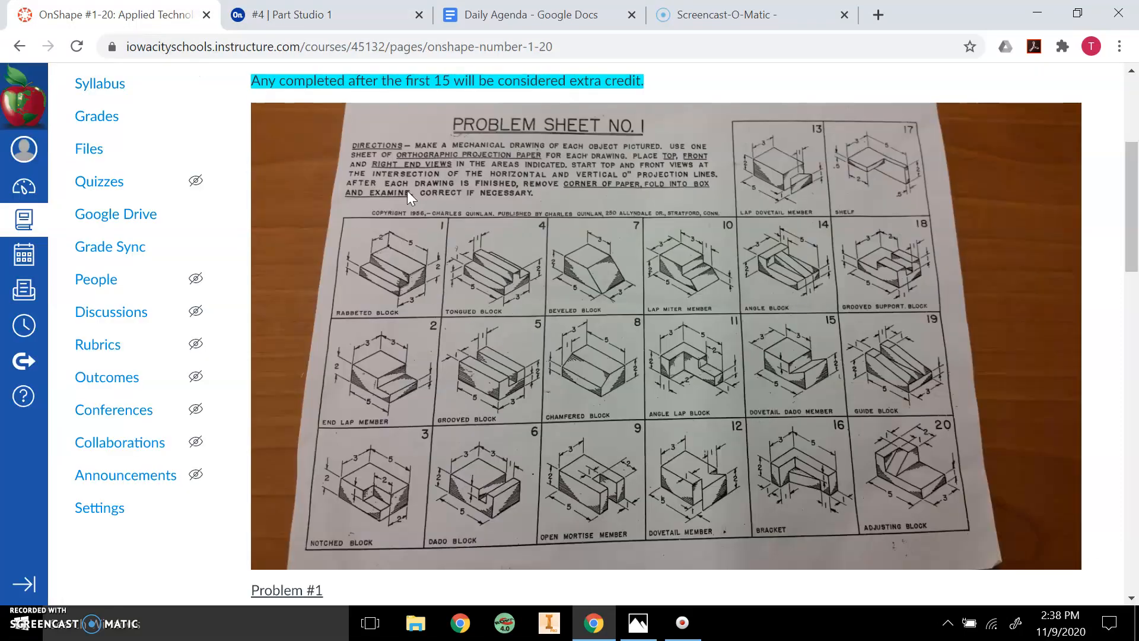
click(343, 8)
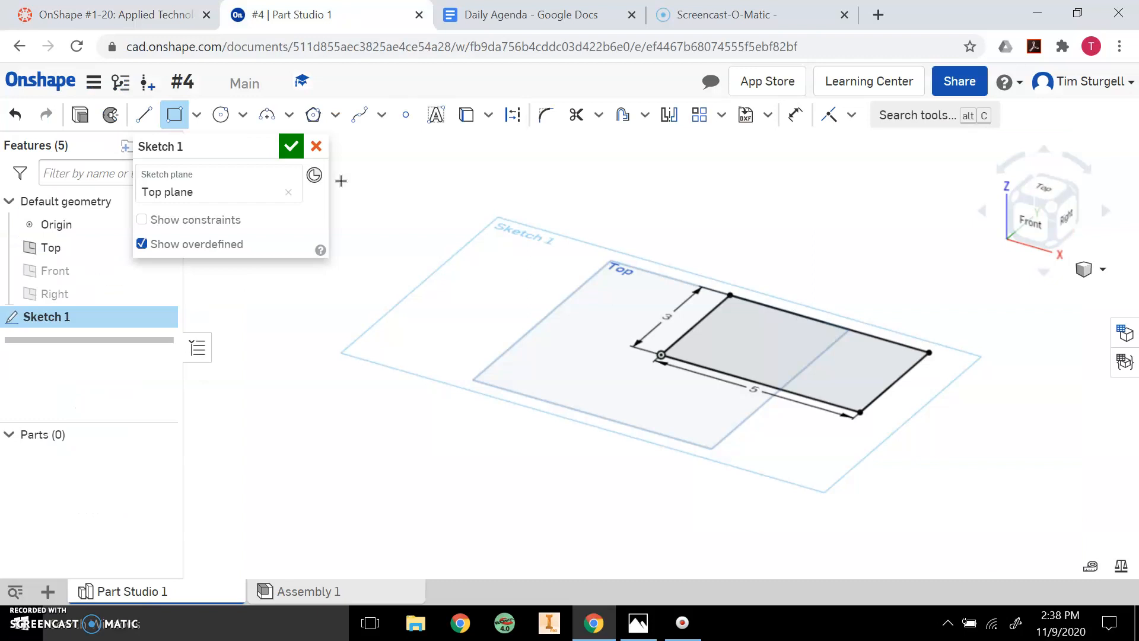
click(291, 146)
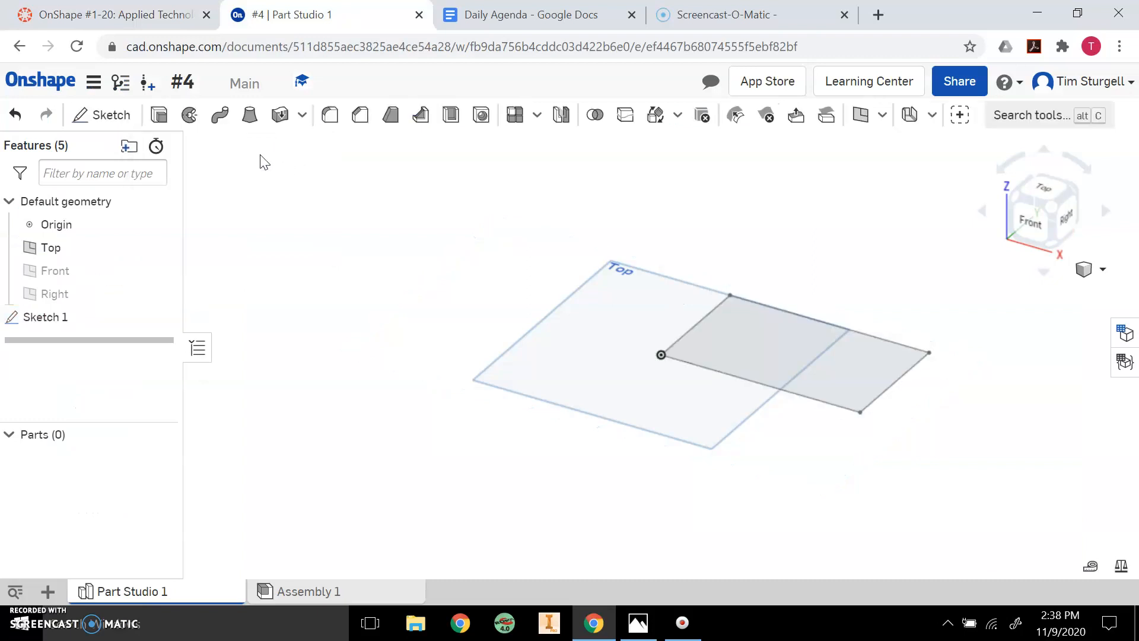
Step: Extrude the rectangle as a new solid to a depth of 2 in
click(159, 116)
click(820, 353)
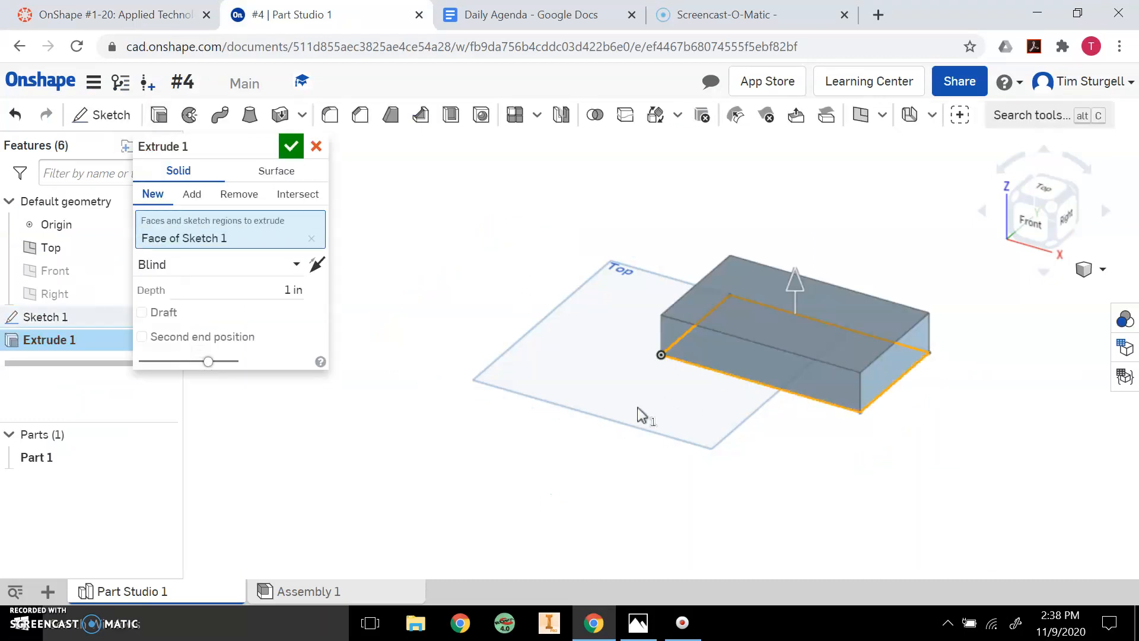
text(2)
click(290, 146)
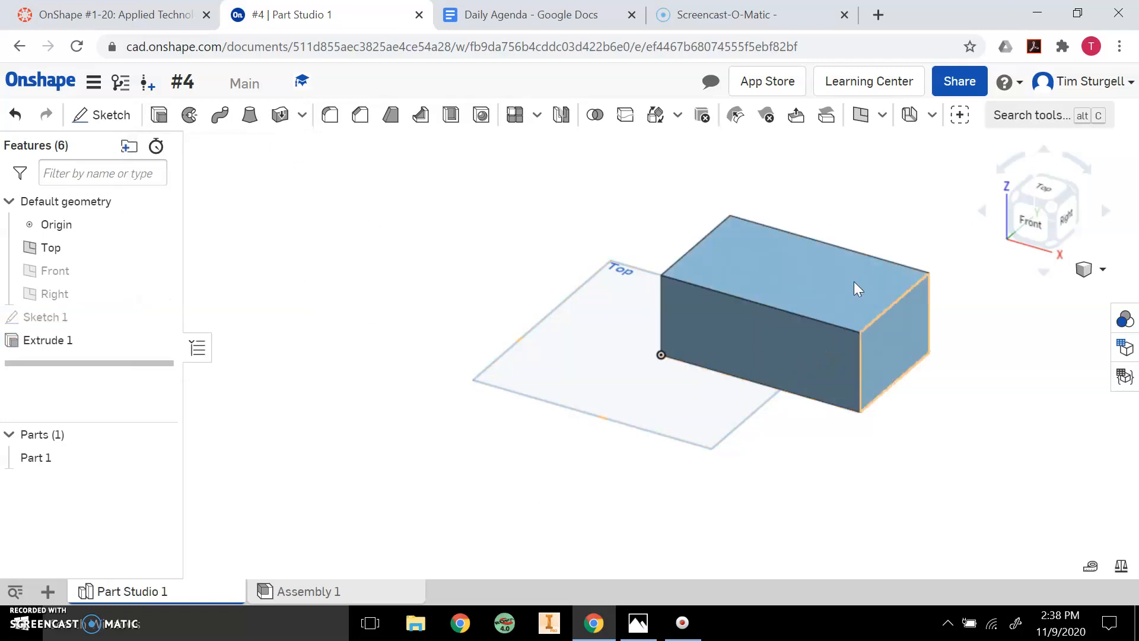
Step: Check the tongued block drawing on the problem sheet and start a sketch on the block's right end face
click(156, 15)
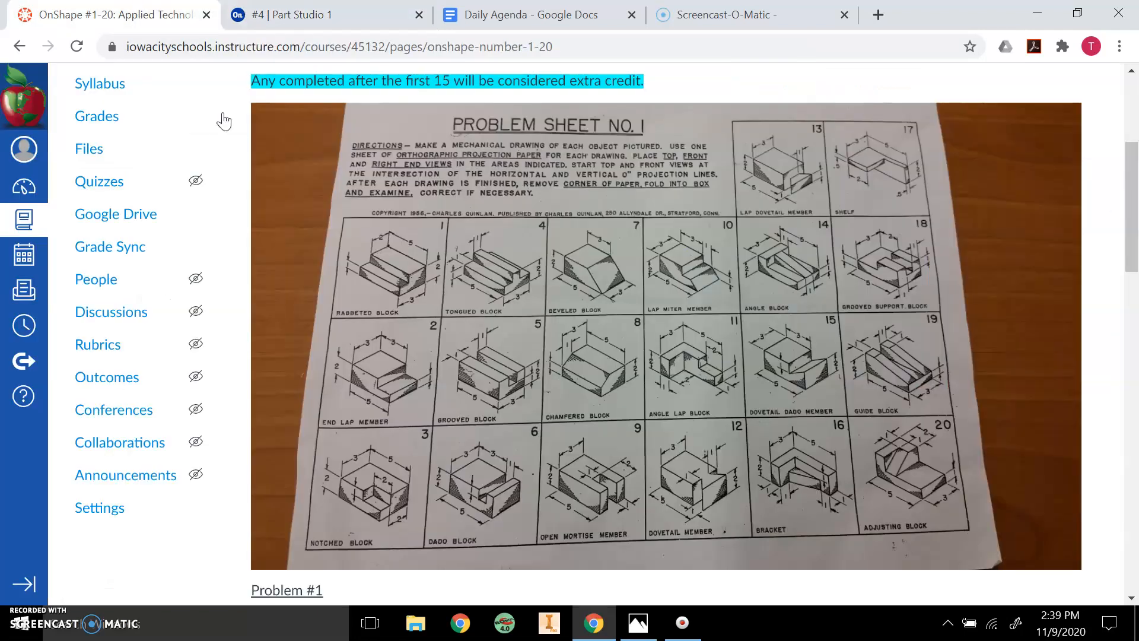
click(309, 24)
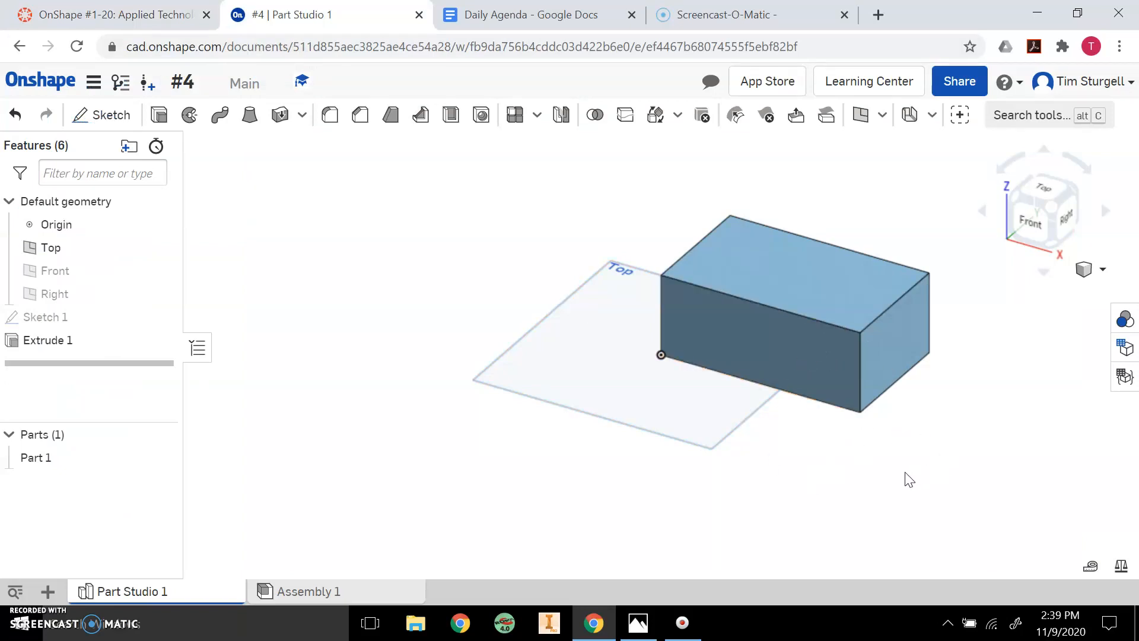
click(638, 623)
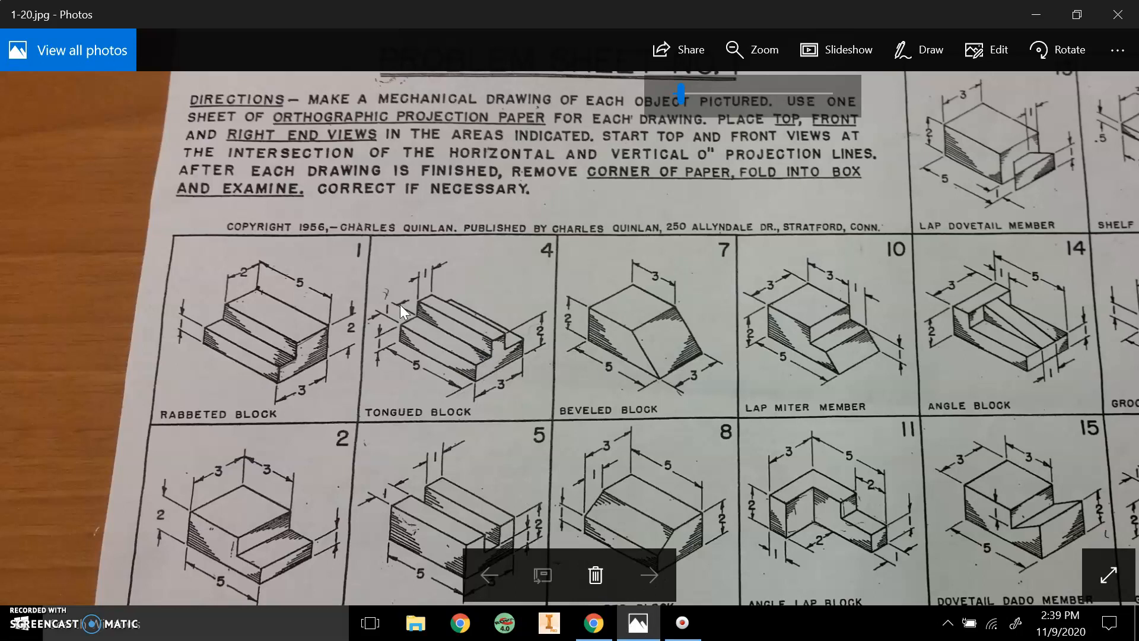
click(593, 623)
click(115, 111)
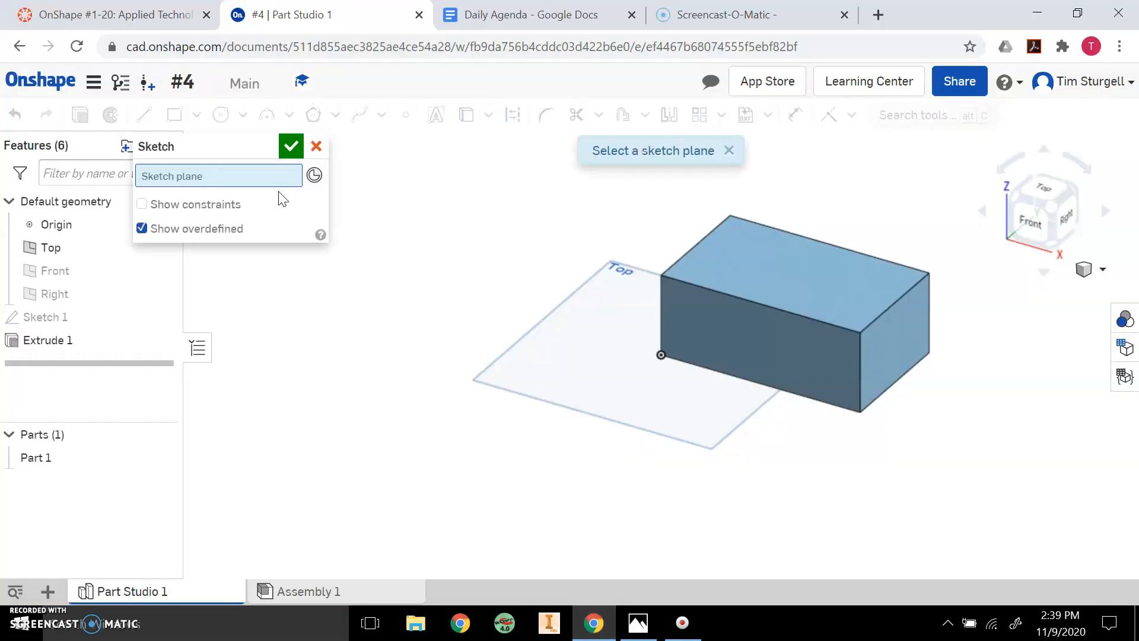
click(903, 333)
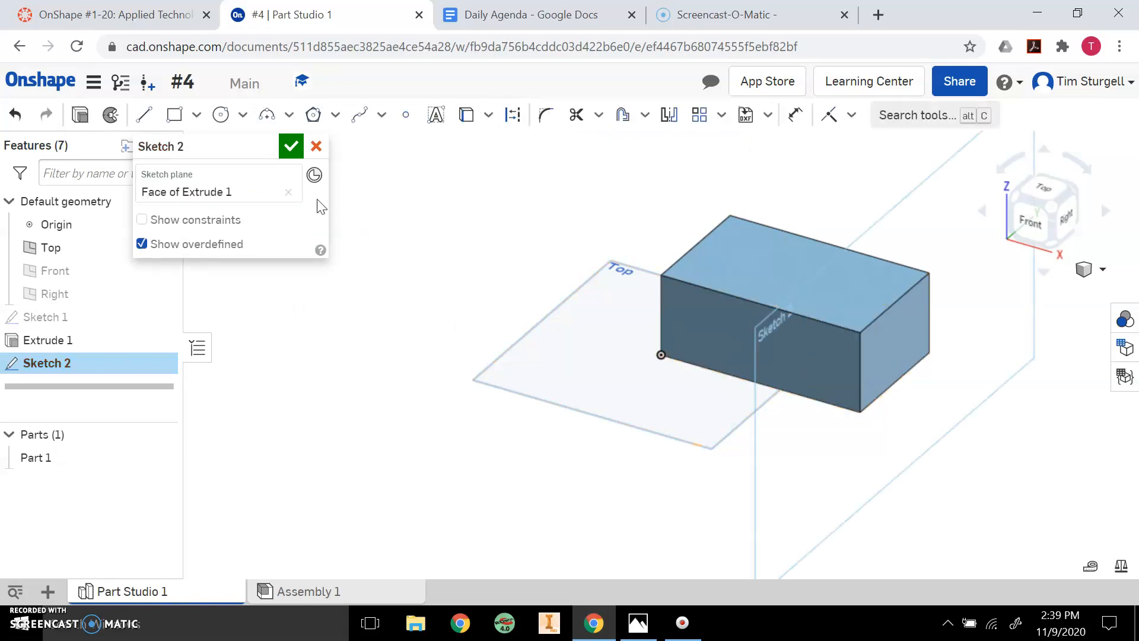
Step: Draw a 1 by 1 in square from the upper corner of the end face above the origin
click(174, 114)
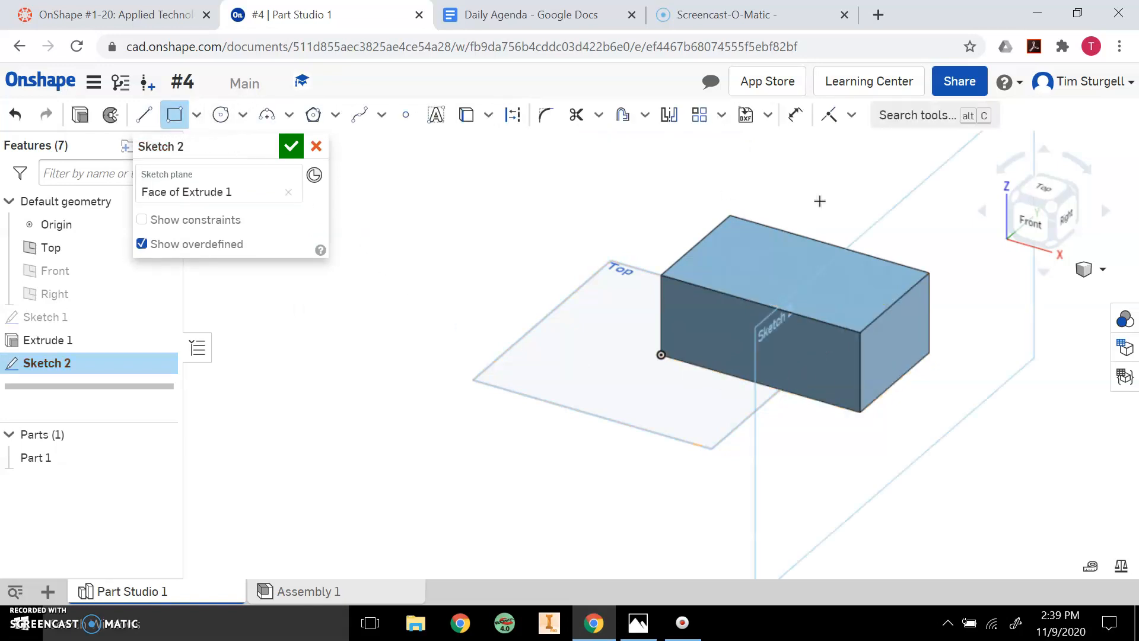
click(1067, 219)
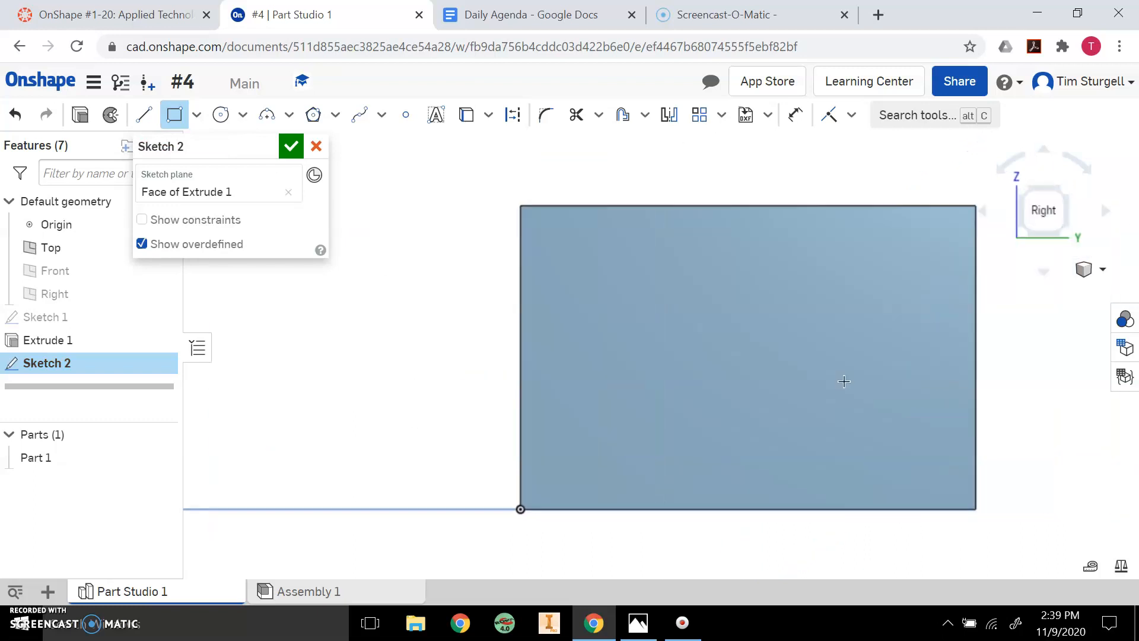
scroll(722, 369, down, 3)
scroll(722, 369, down, 2)
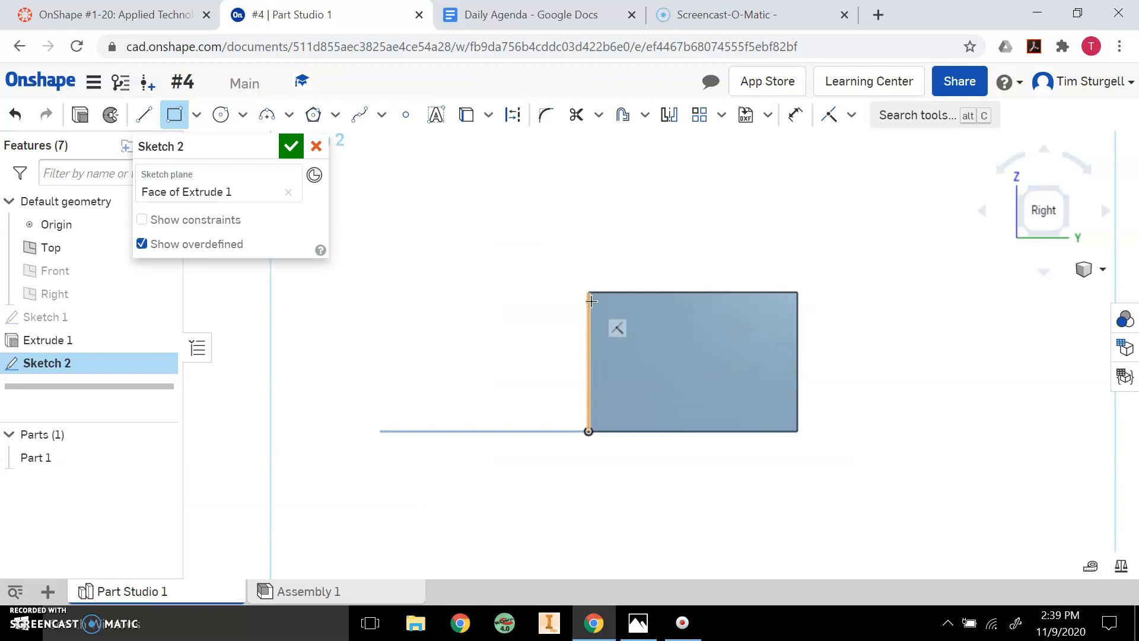
click(589, 292)
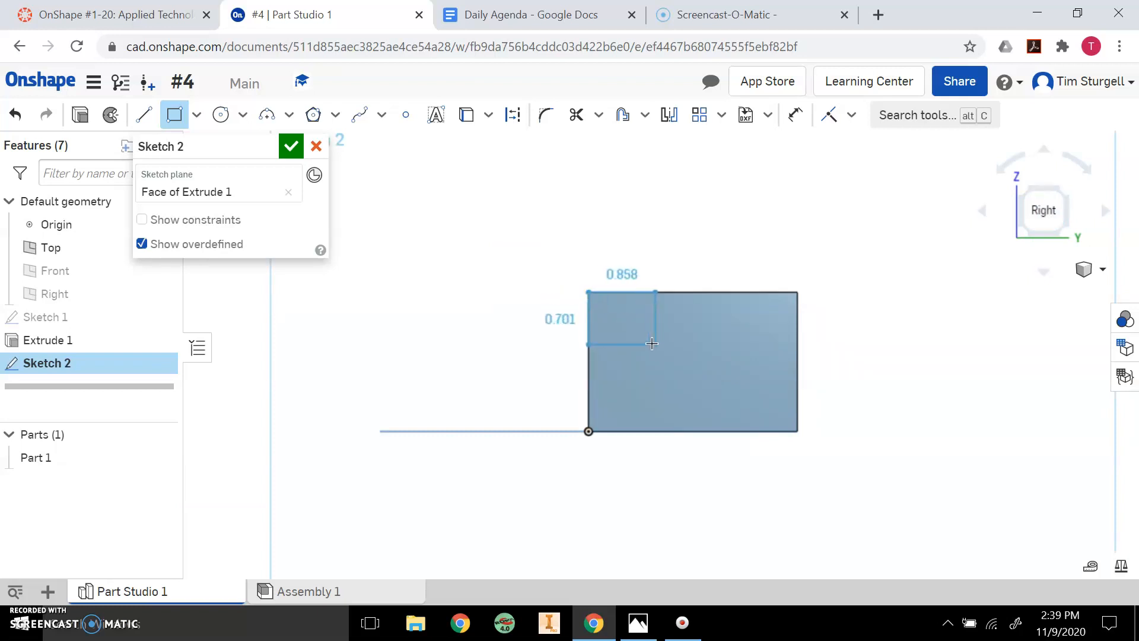
click(663, 354)
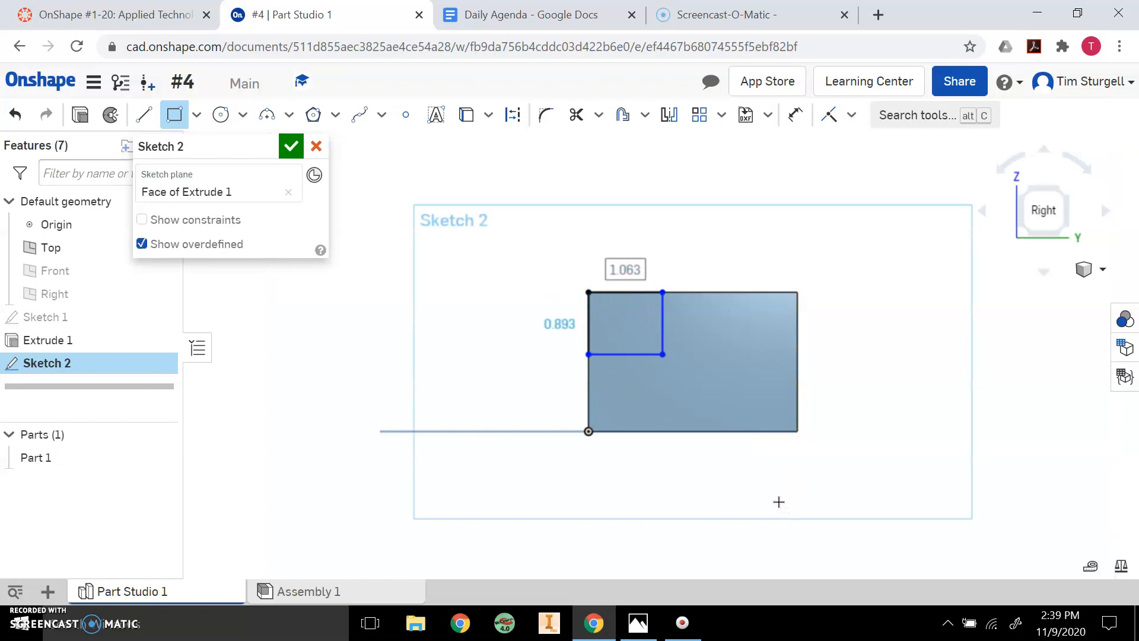
key(Tab)
text(1)
key(Return)
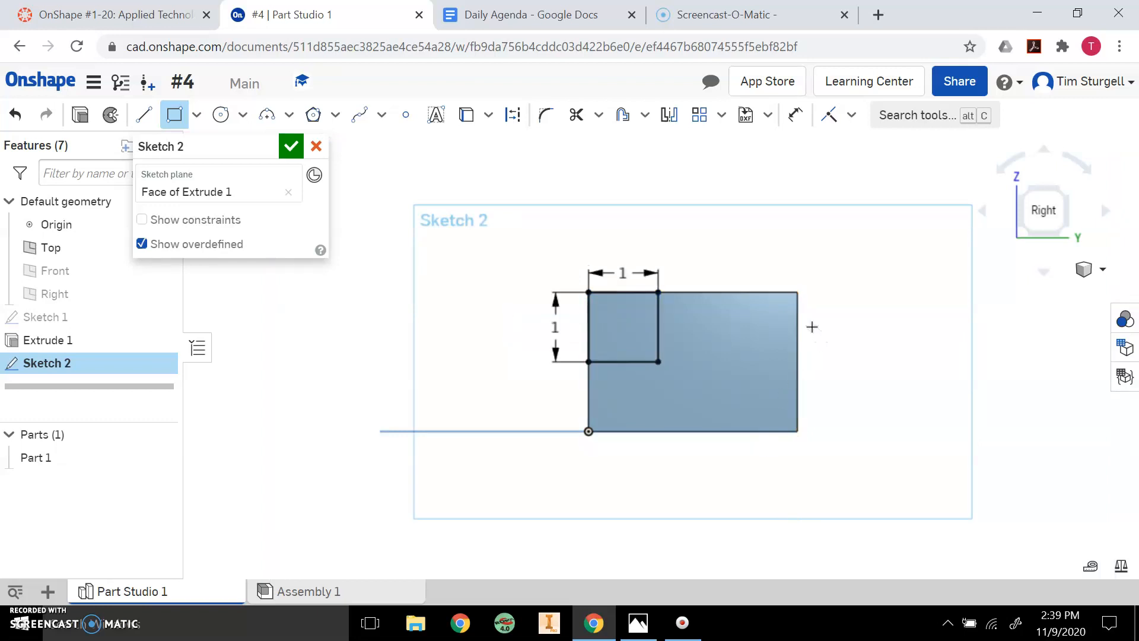
Step: Draw a second 1 by 1 in square at the opposite upper corner of the end face
click(797, 291)
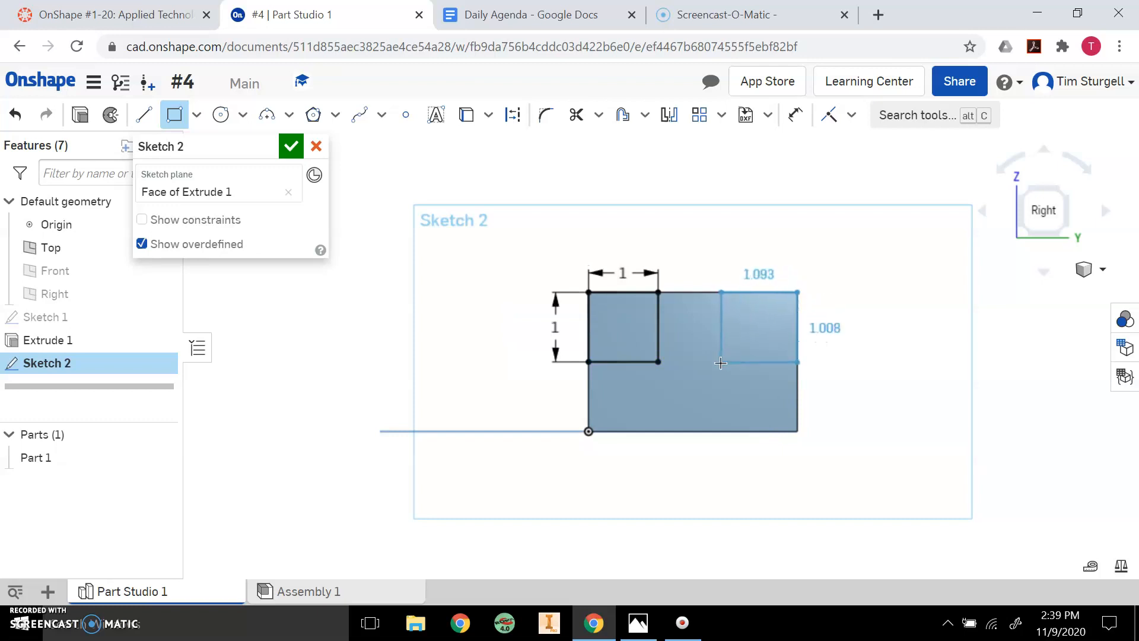
click(721, 362)
text(1)
key(Tab)
text(1)
key(Return)
Step: Finish the end-face sketch and remove both squares through the whole block with an Extrude set to Through all
click(1089, 269)
click(1080, 296)
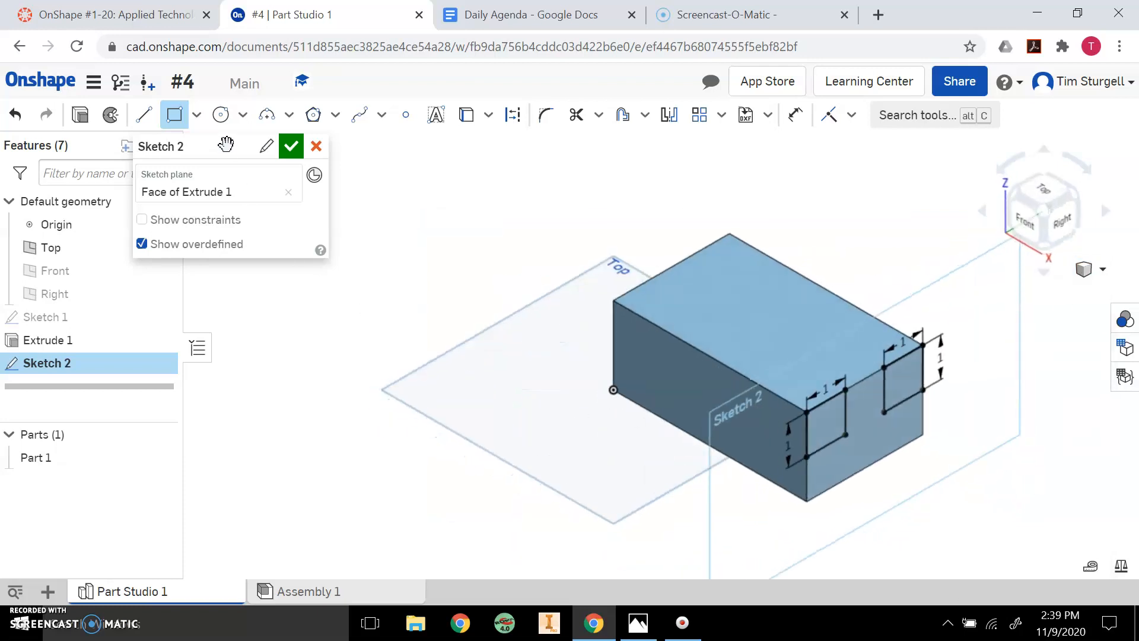
click(291, 146)
click(159, 114)
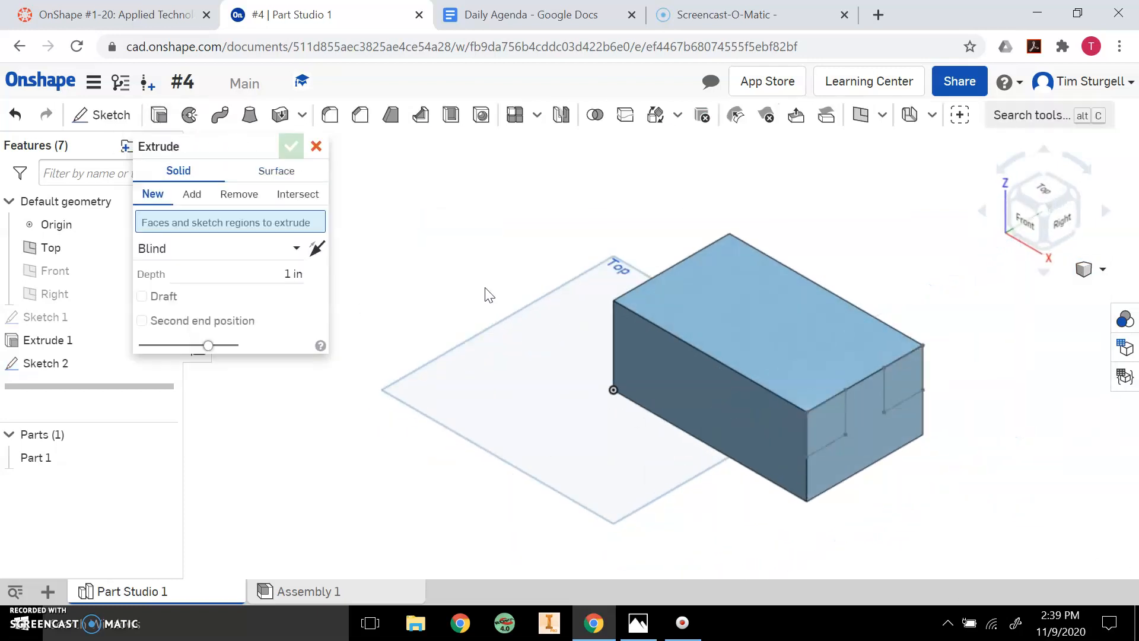
click(904, 370)
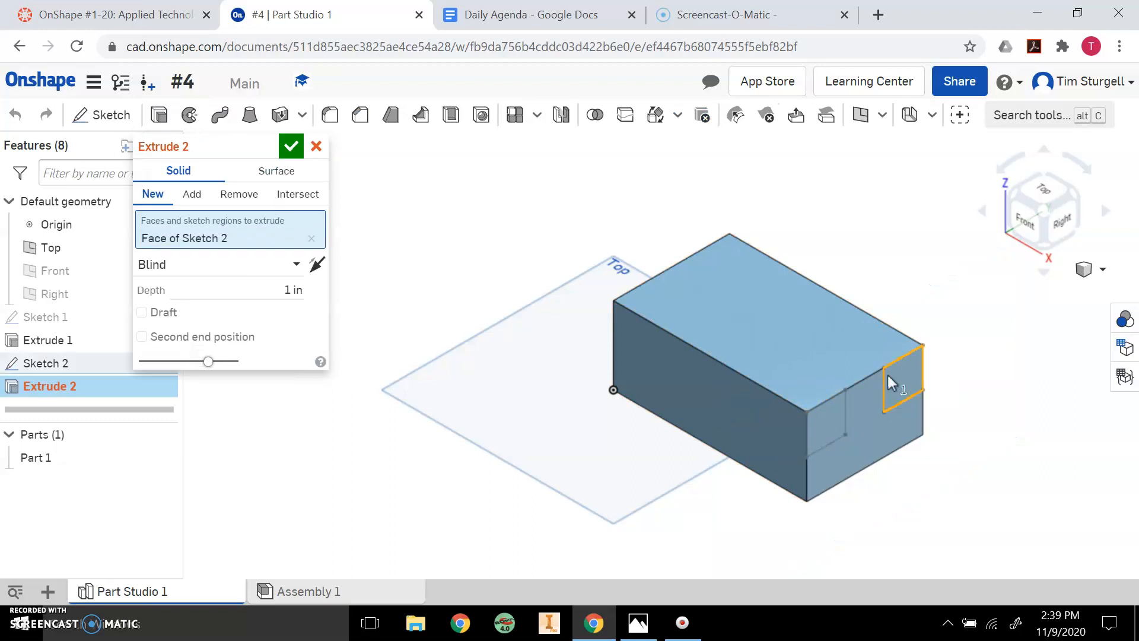
click(819, 422)
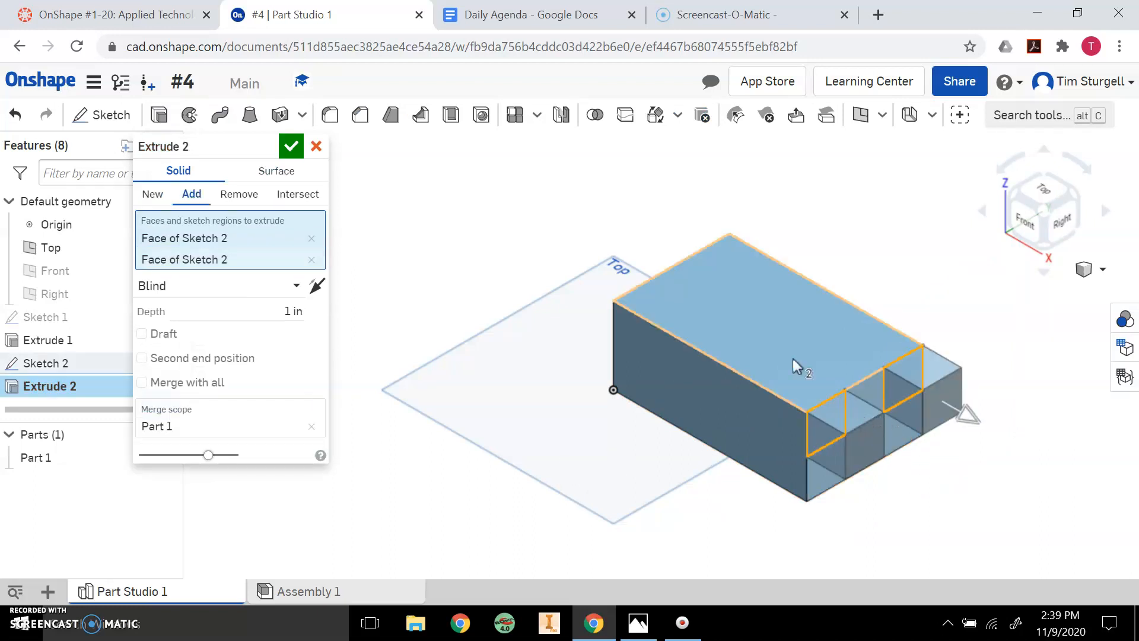
click(238, 194)
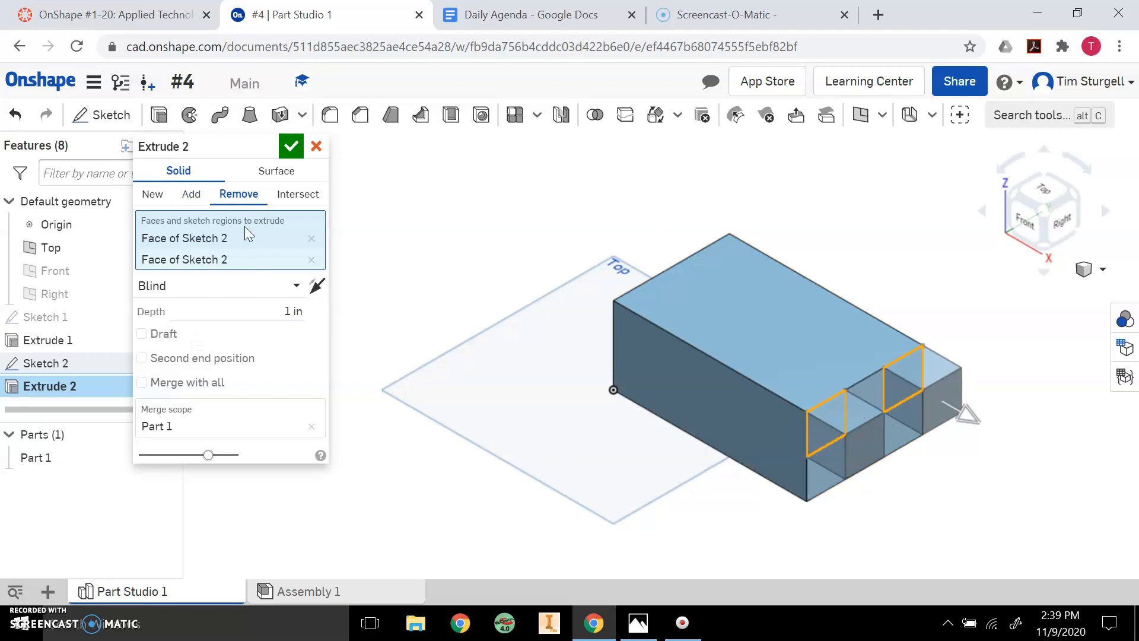
click(295, 287)
click(242, 455)
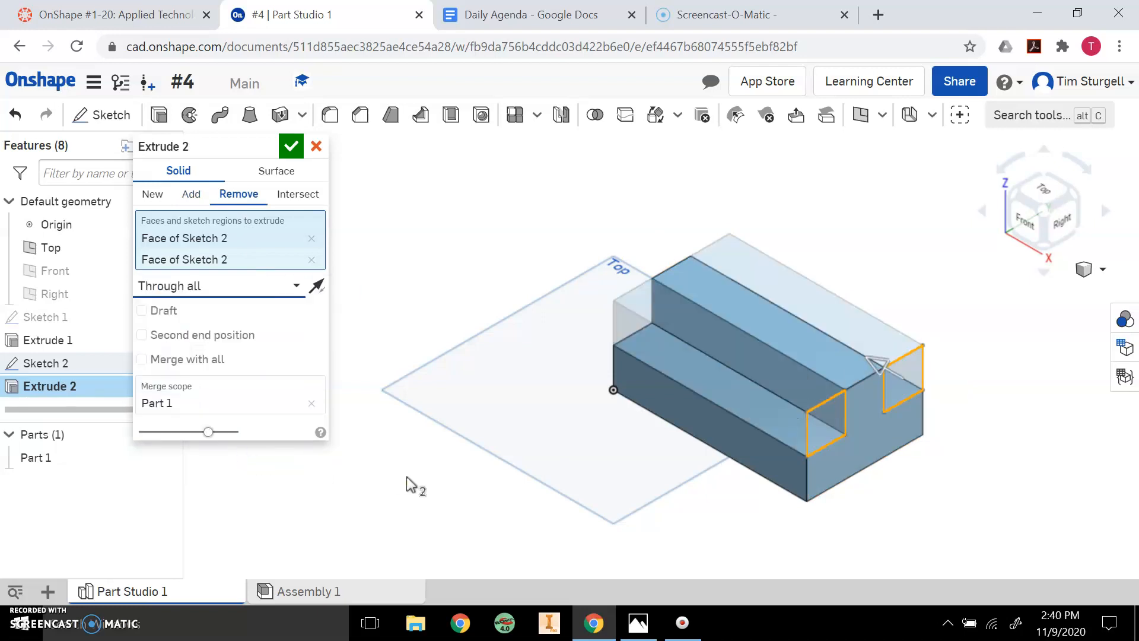
click(291, 146)
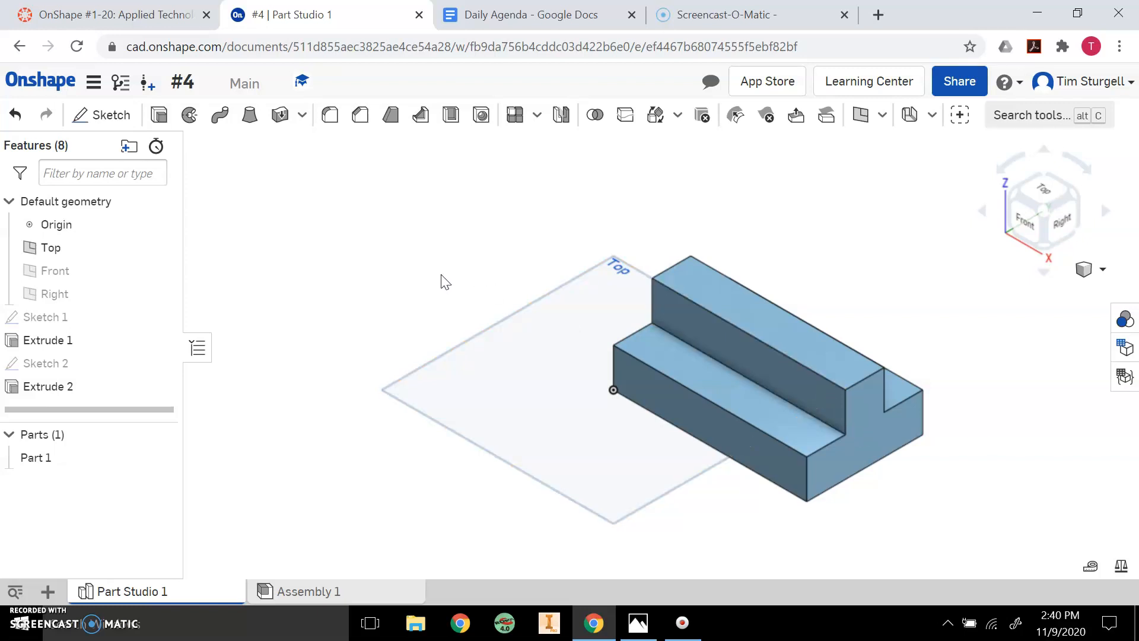
Step: Undo the through cut, the end-face sketch and the block extrusion, back to the base rectangle sketch
click(16, 115)
click(16, 115)
click(16, 114)
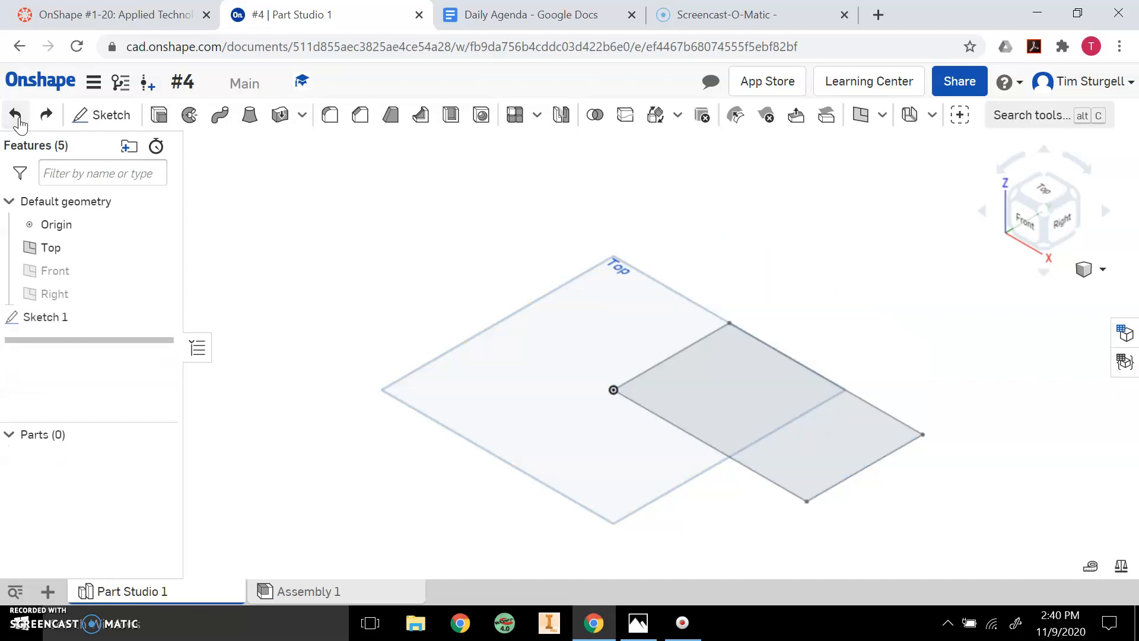
Step: Undo the base rectangle sketch and start a new sketch on the Top plane
click(16, 115)
click(102, 116)
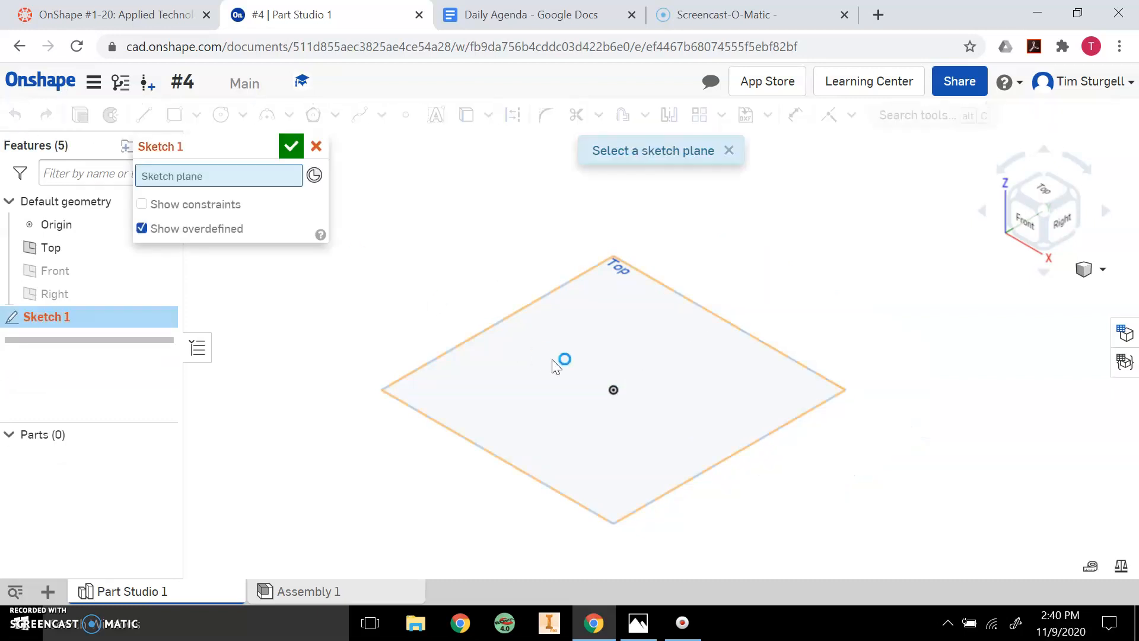
click(612, 406)
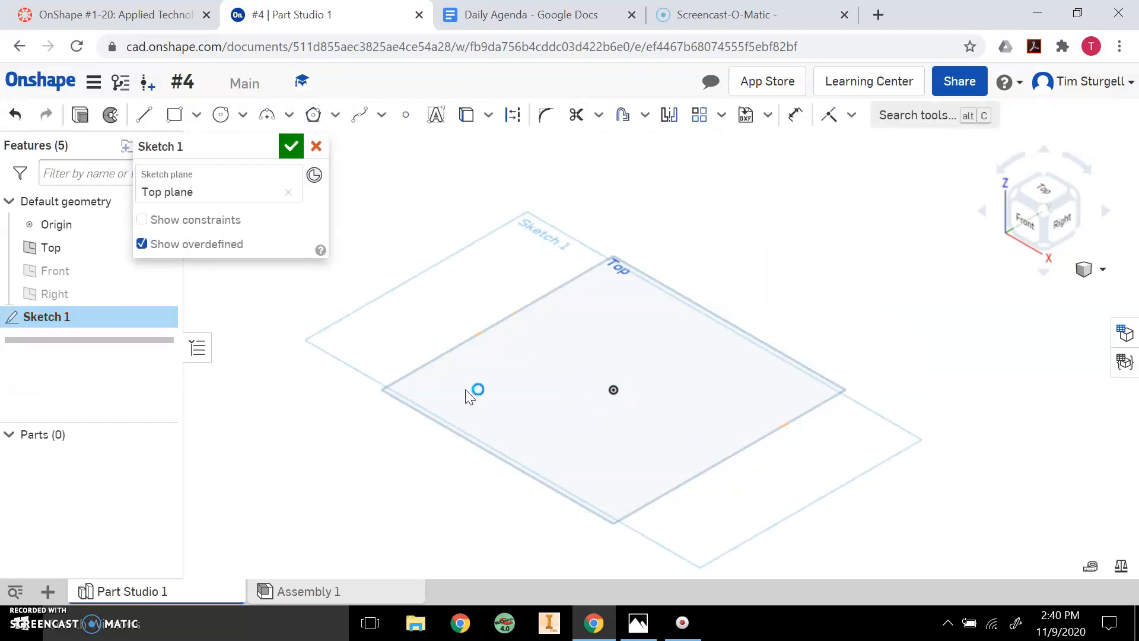
Step: Check the tongued block on the problem sheet and draw a 1 in line from the origin along the Y axis
click(144, 115)
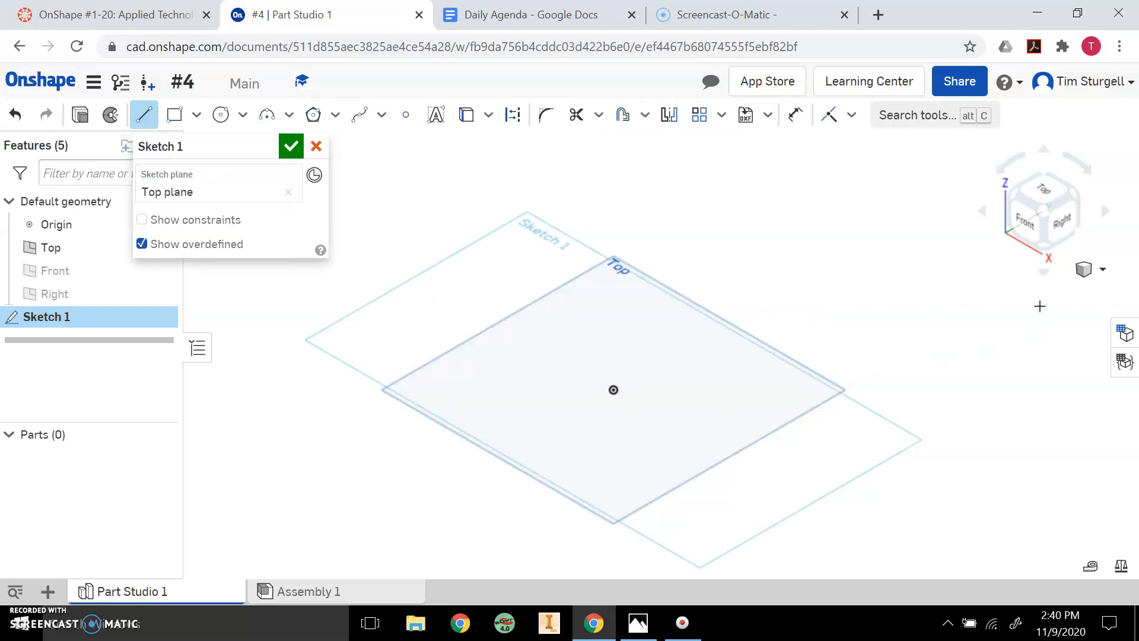
click(1043, 188)
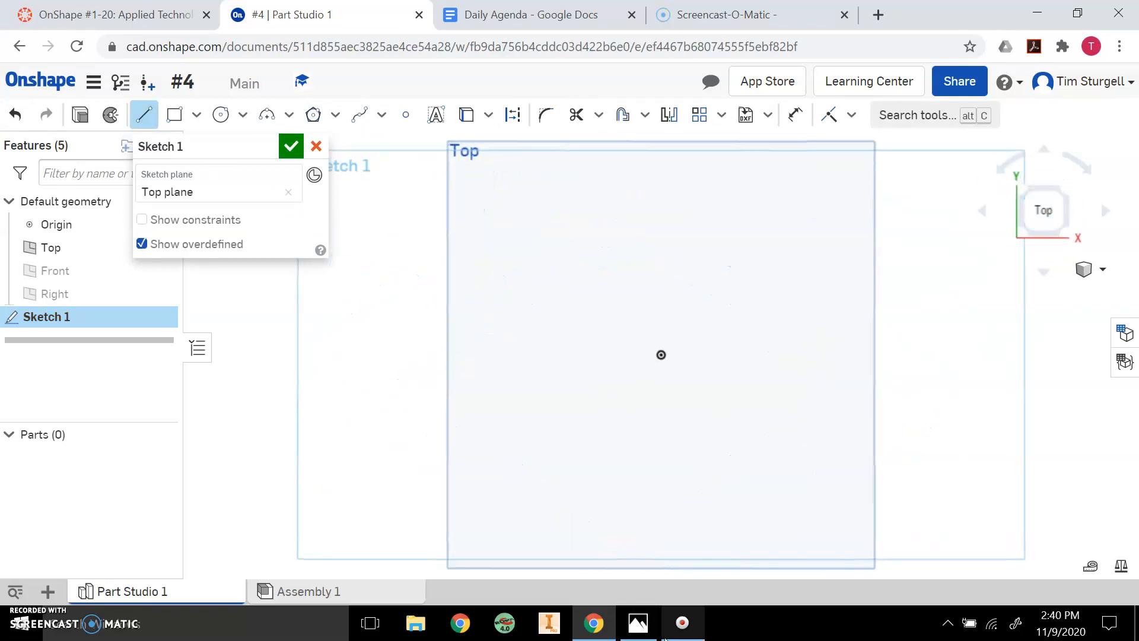
click(637, 623)
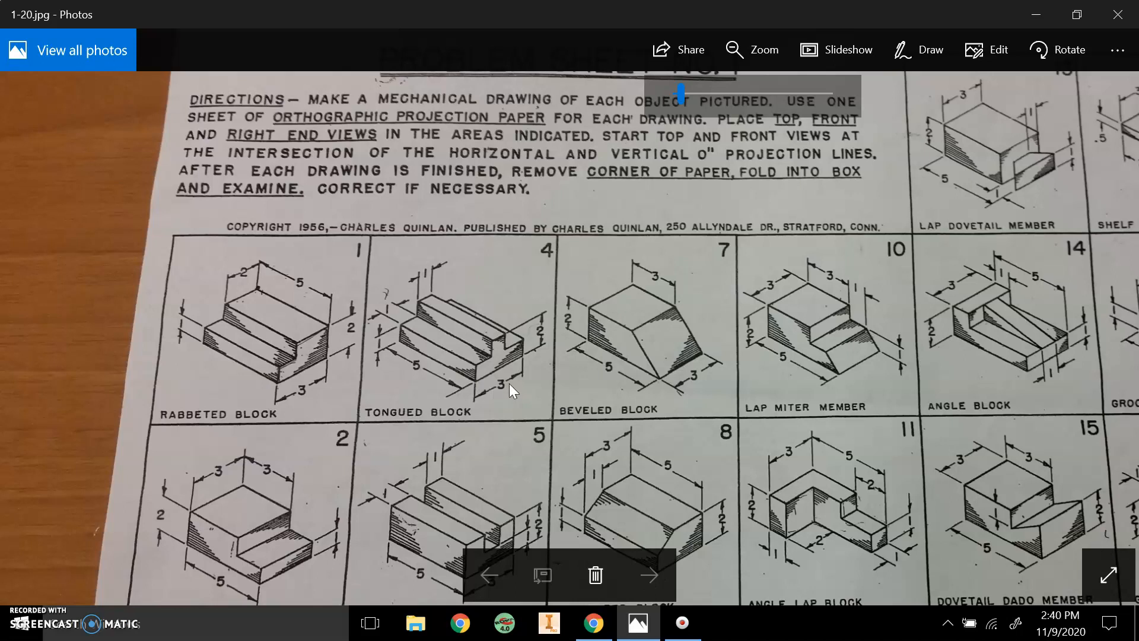
click(593, 623)
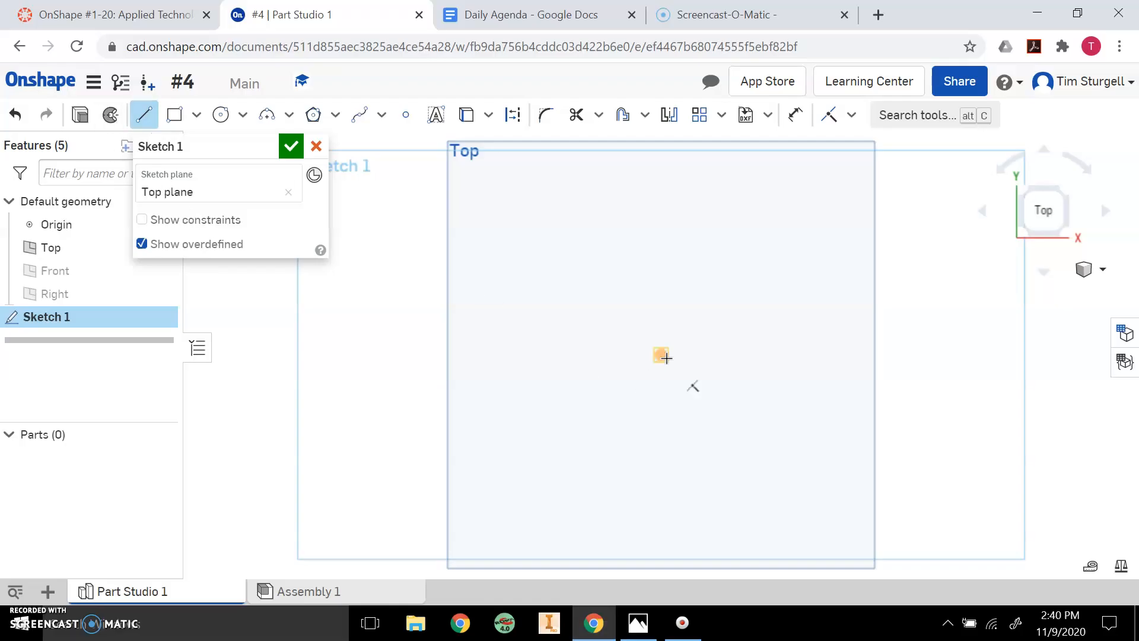
click(662, 355)
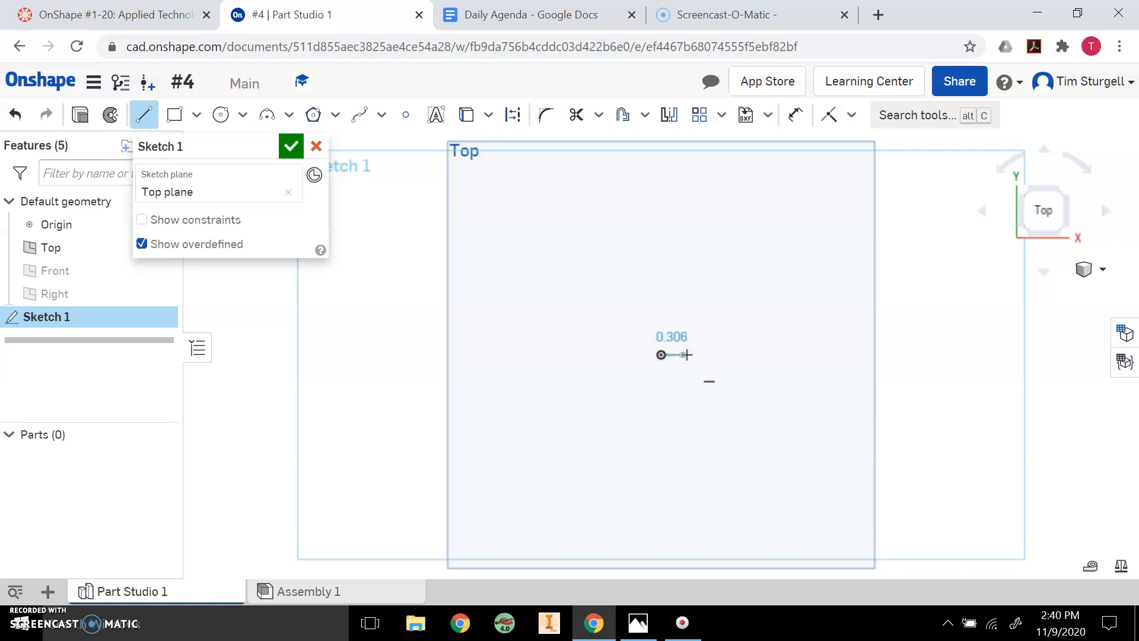
click(663, 302)
text(1)
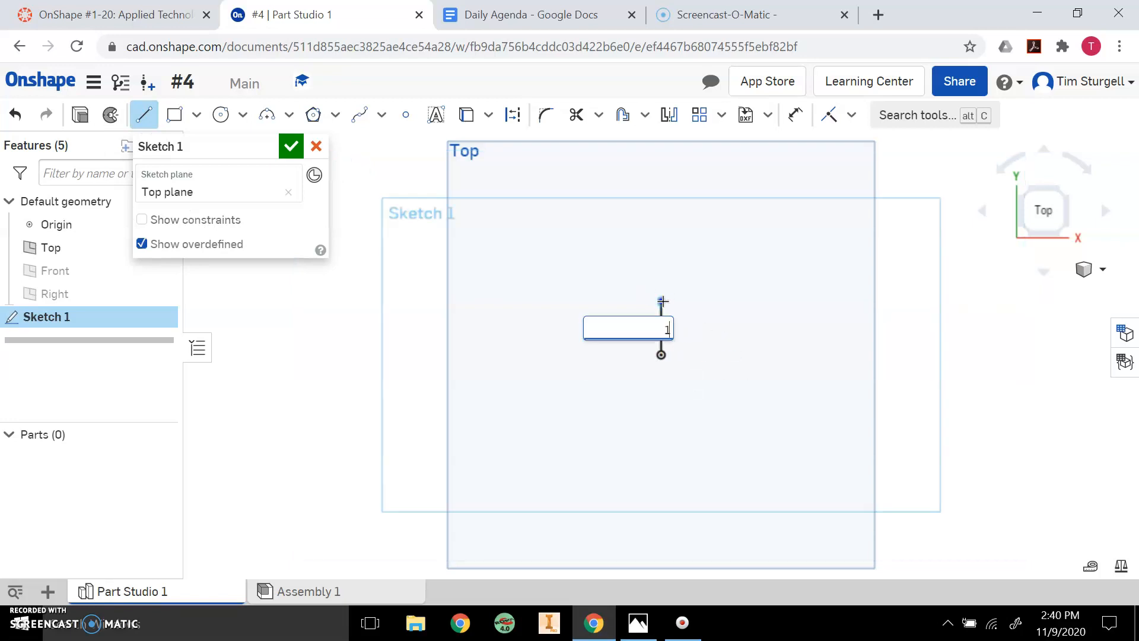
key(Return)
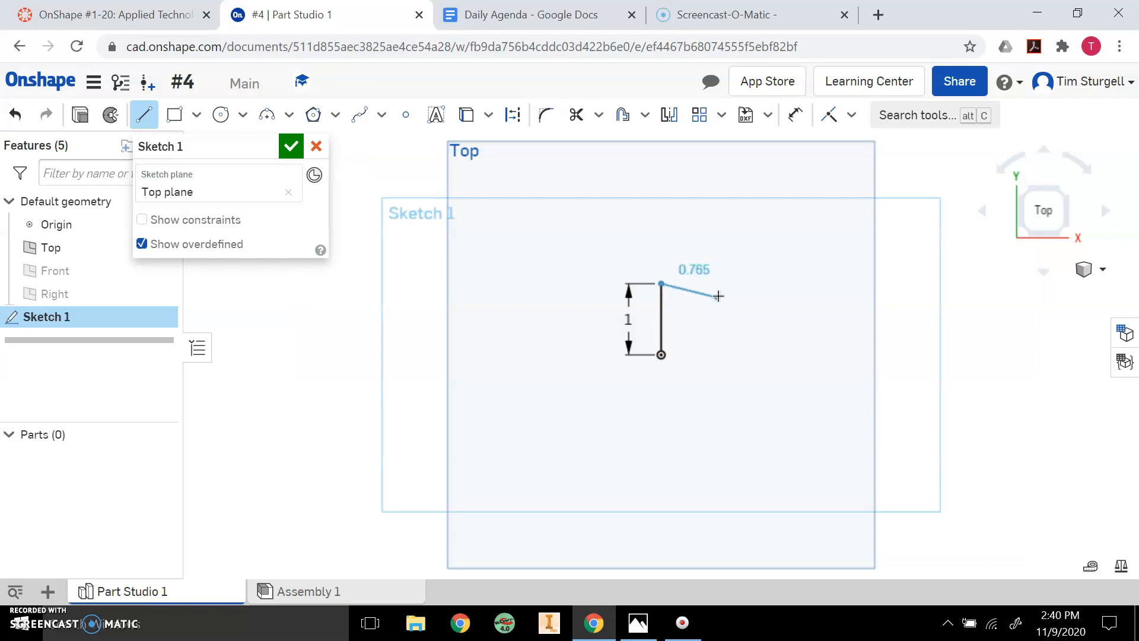
Step: Continue the profile from the line's upper end with 1 in lines to the right, up and right across the tongue
click(726, 289)
text(1)
key(Return)
click(730, 243)
text(1)
key(Return)
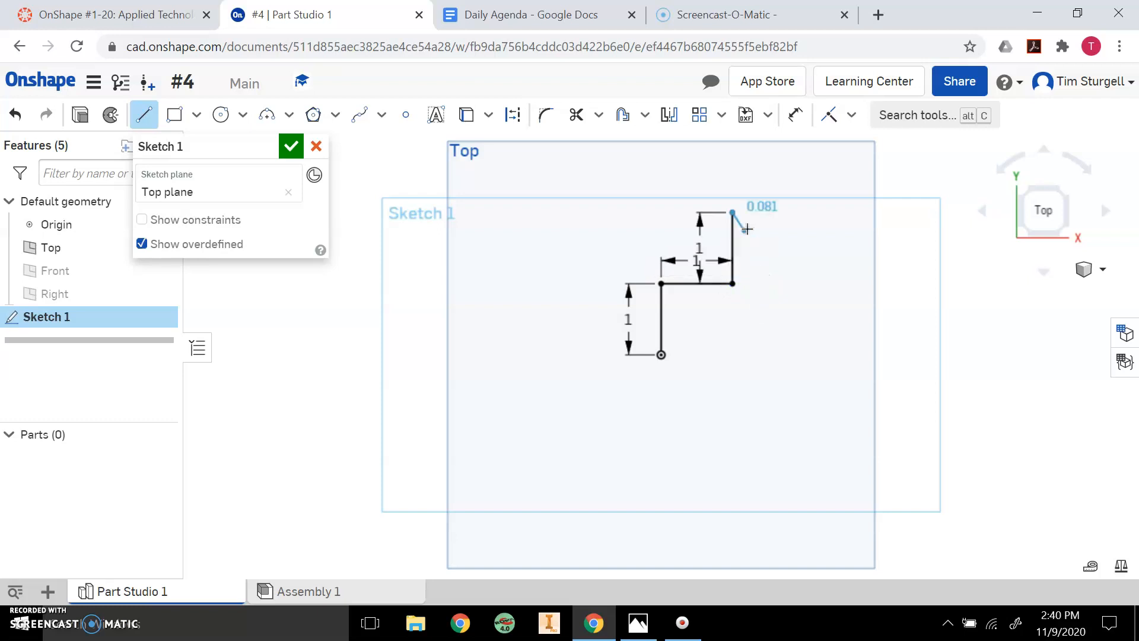
click(795, 212)
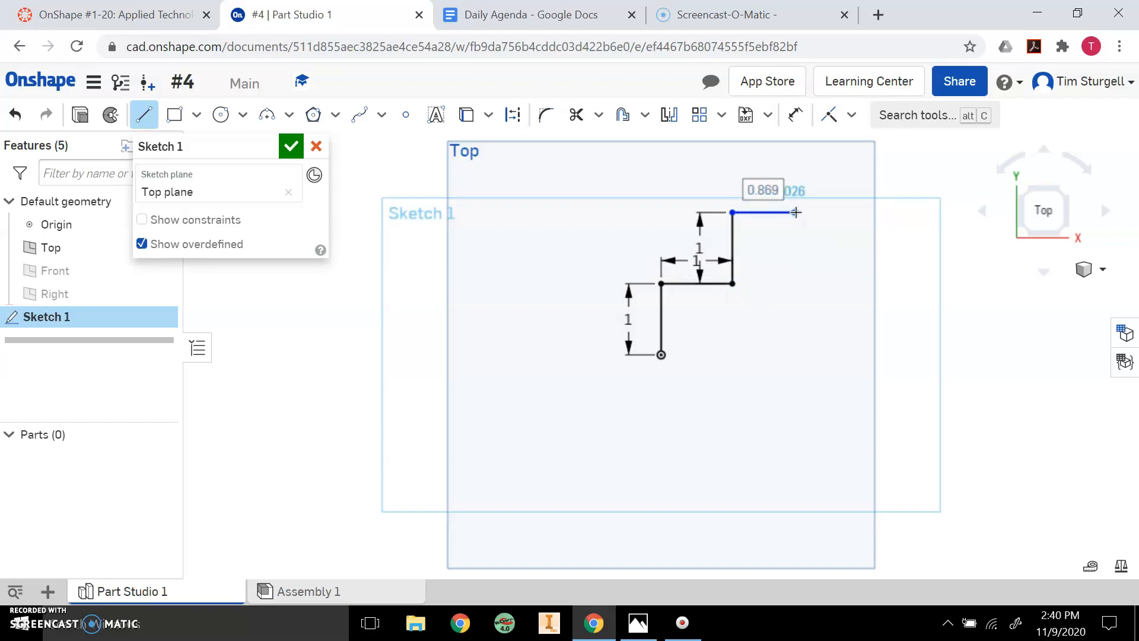
text(1)
key(Return)
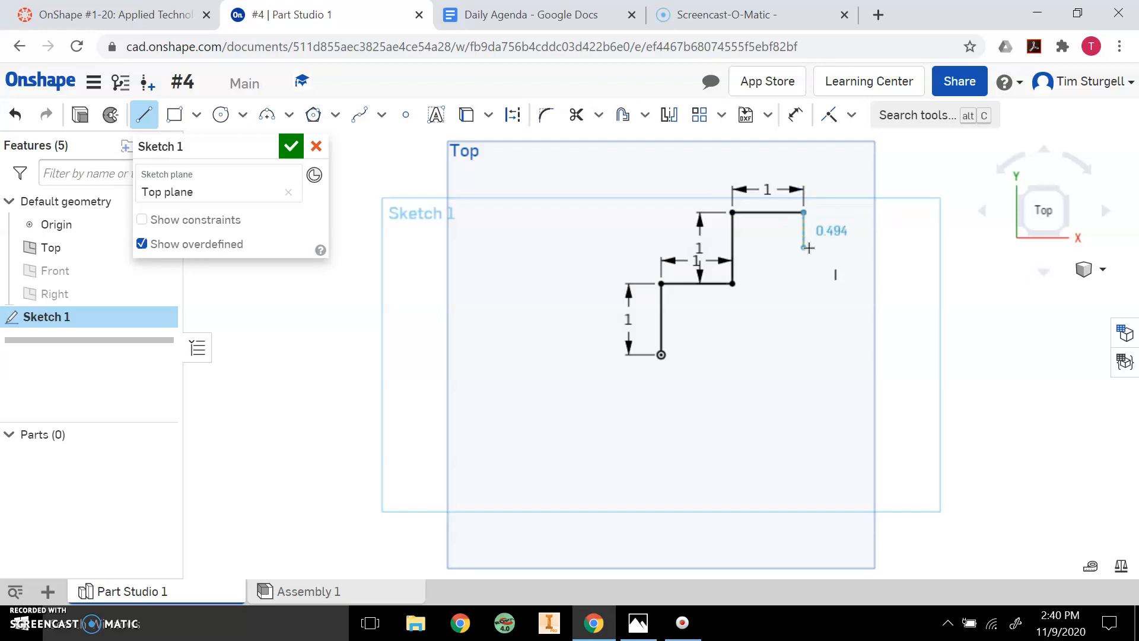
Step: Complete the T-shaped profile with 1 in lines down, right and down, close it at the origin and finish the sketch
click(806, 260)
text(1)
key(Return)
click(867, 281)
text(1)
key(Return)
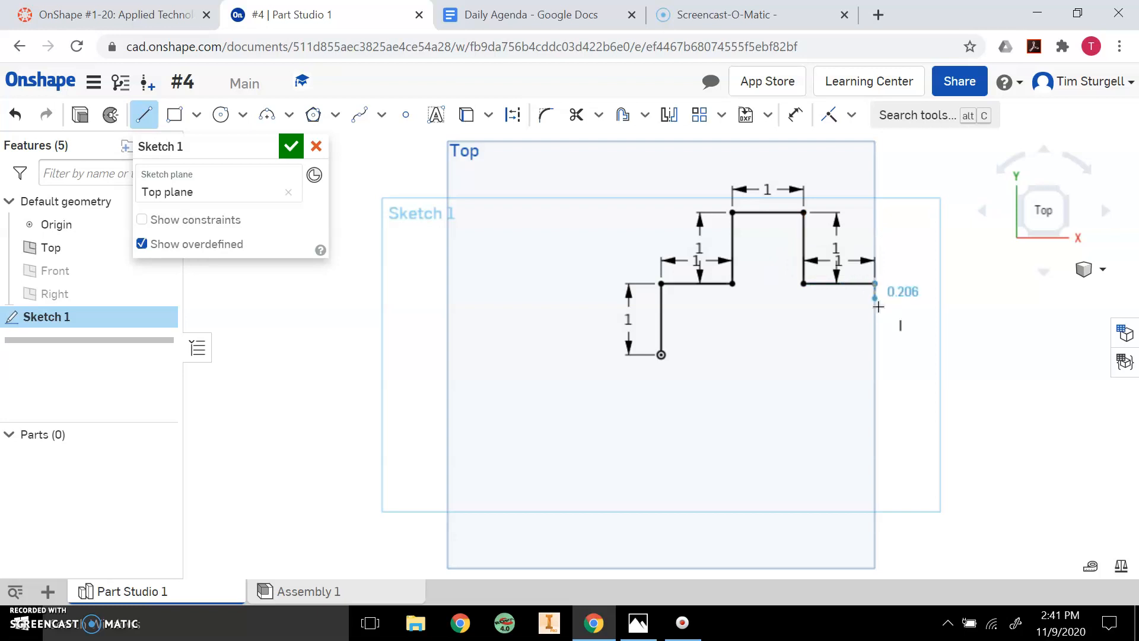
click(878, 346)
text(1)
key(Return)
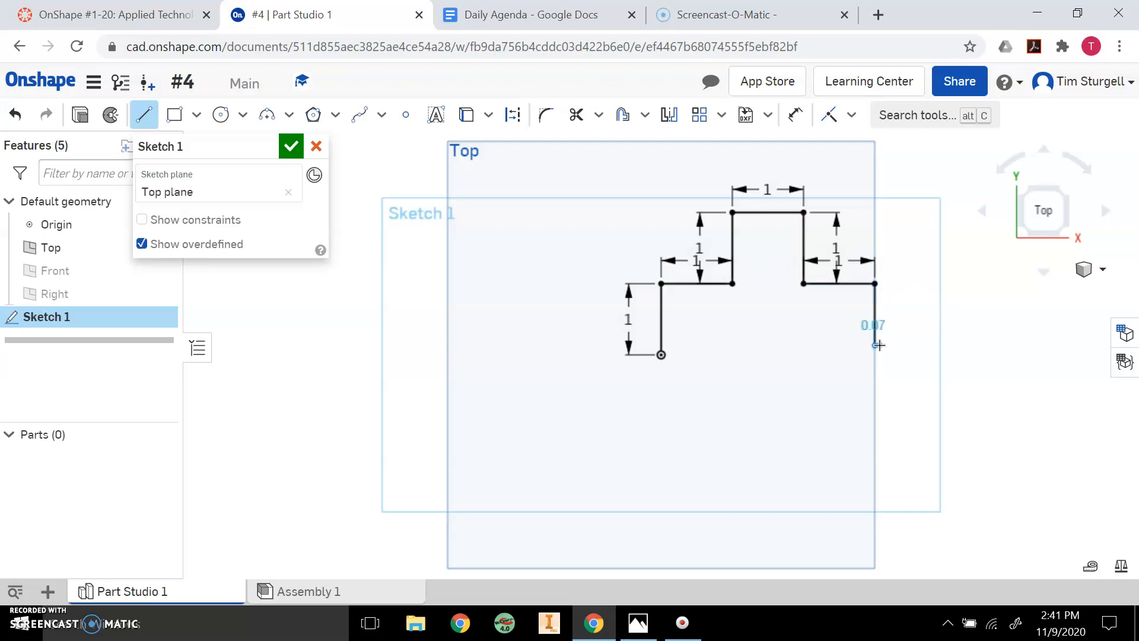
click(660, 353)
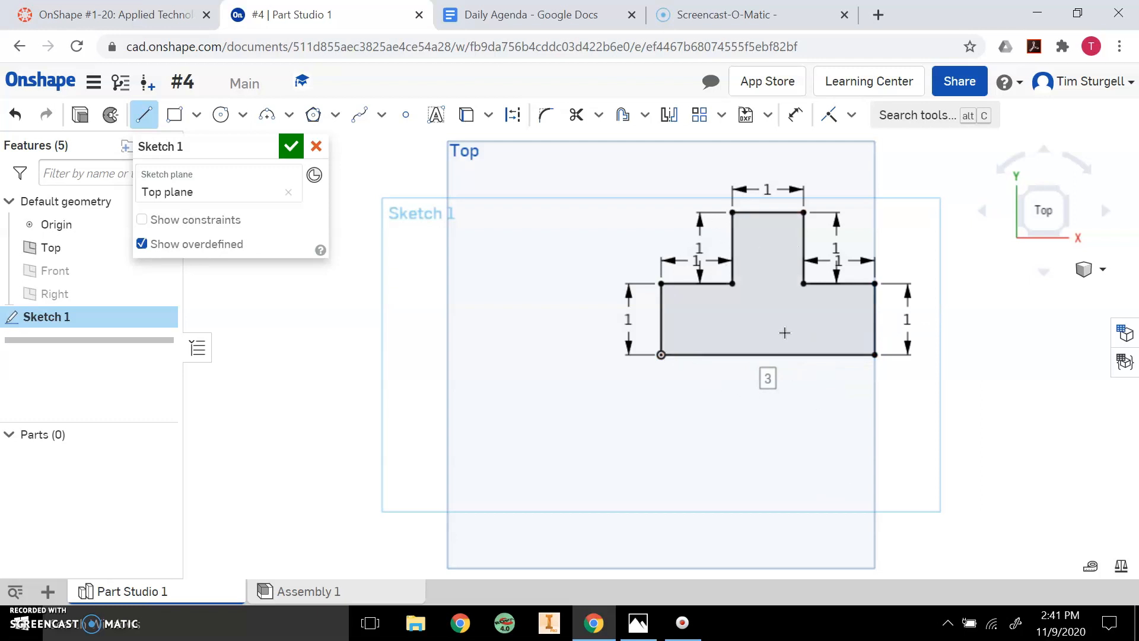
click(291, 147)
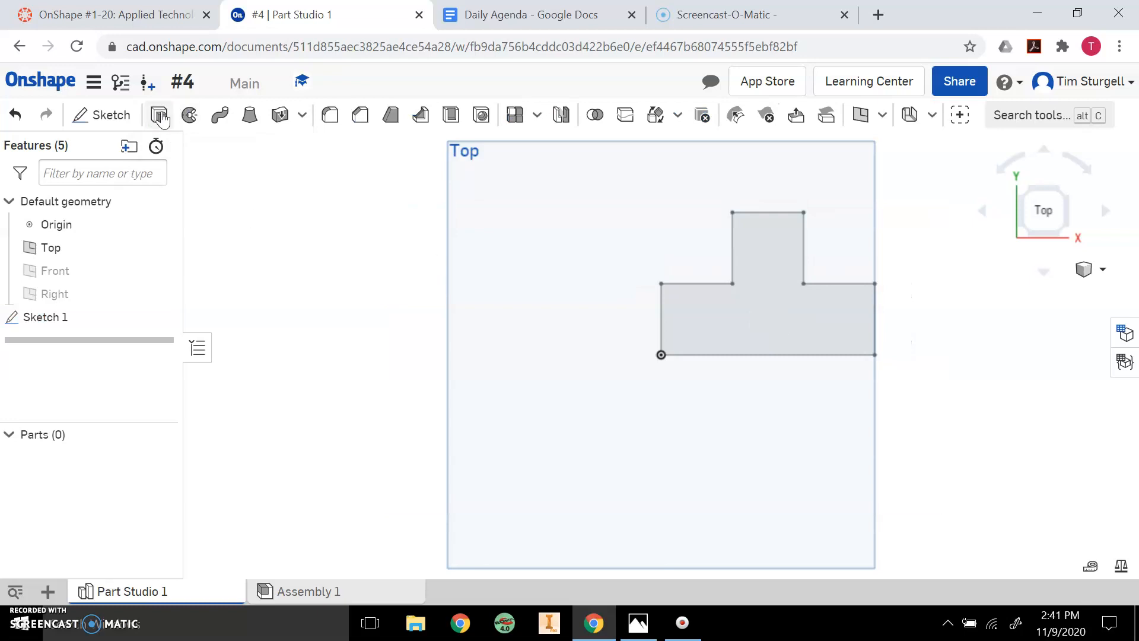
Step: Extrude the T-shaped profile as a new solid with a Blind depth of 5 in, taking the length from the problem sheet
click(159, 114)
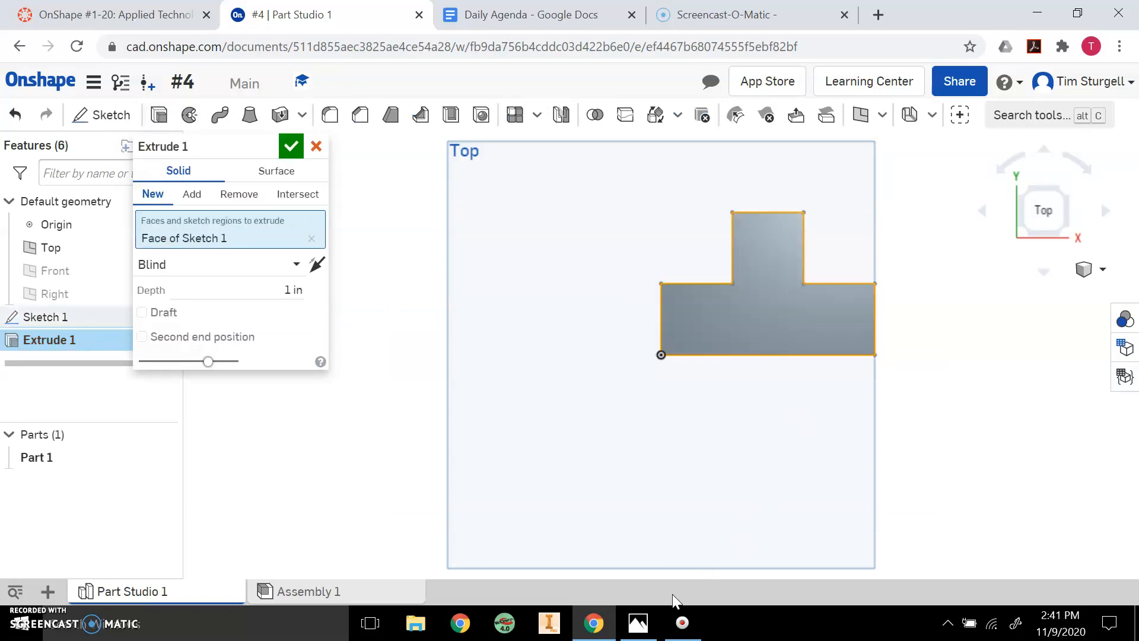
click(1084, 270)
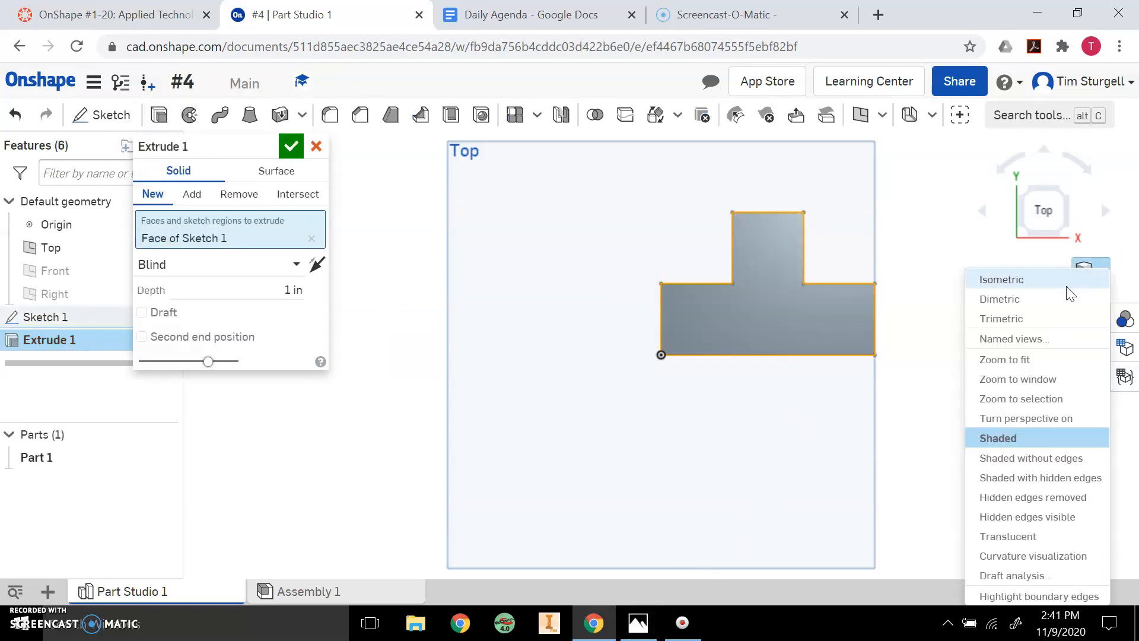
click(1065, 279)
mouse_move(638, 626)
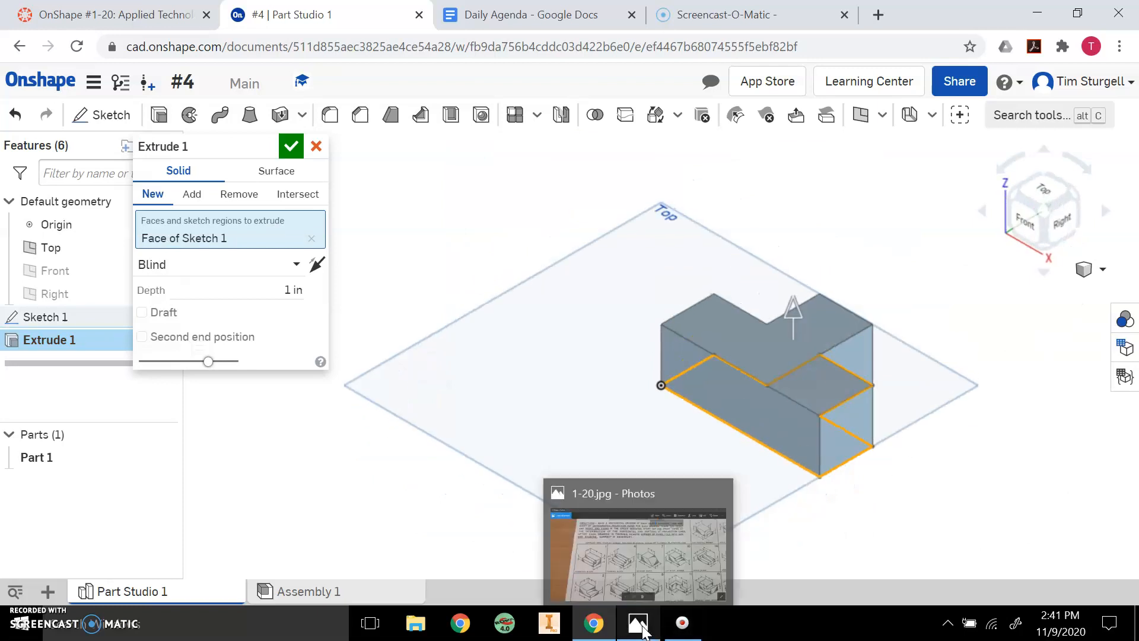
click(549, 522)
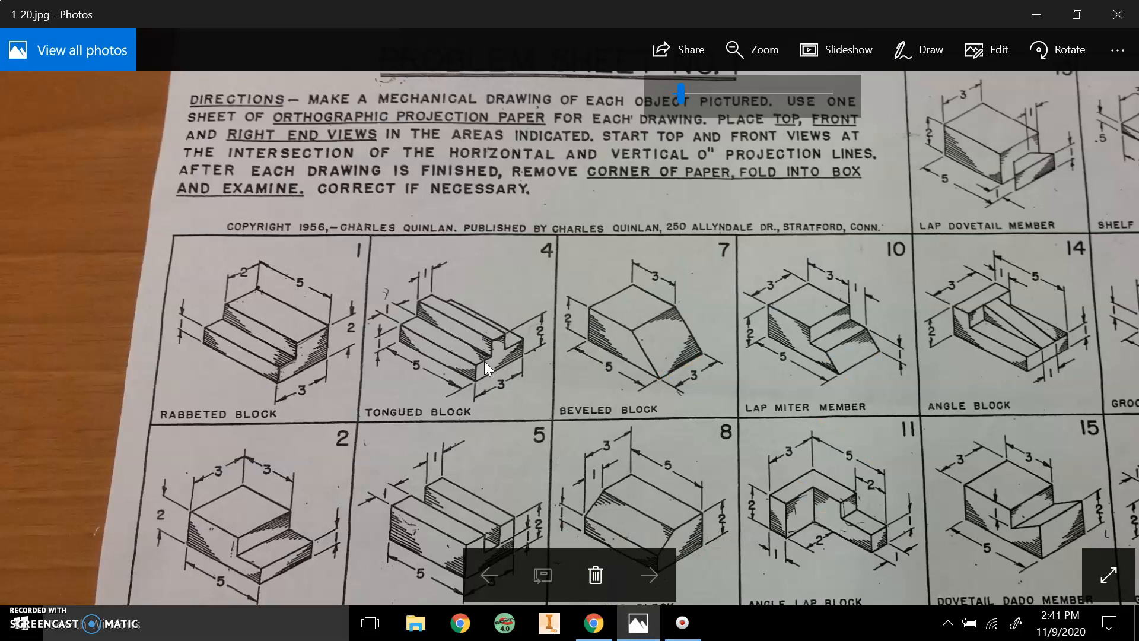
click(593, 623)
click(304, 296)
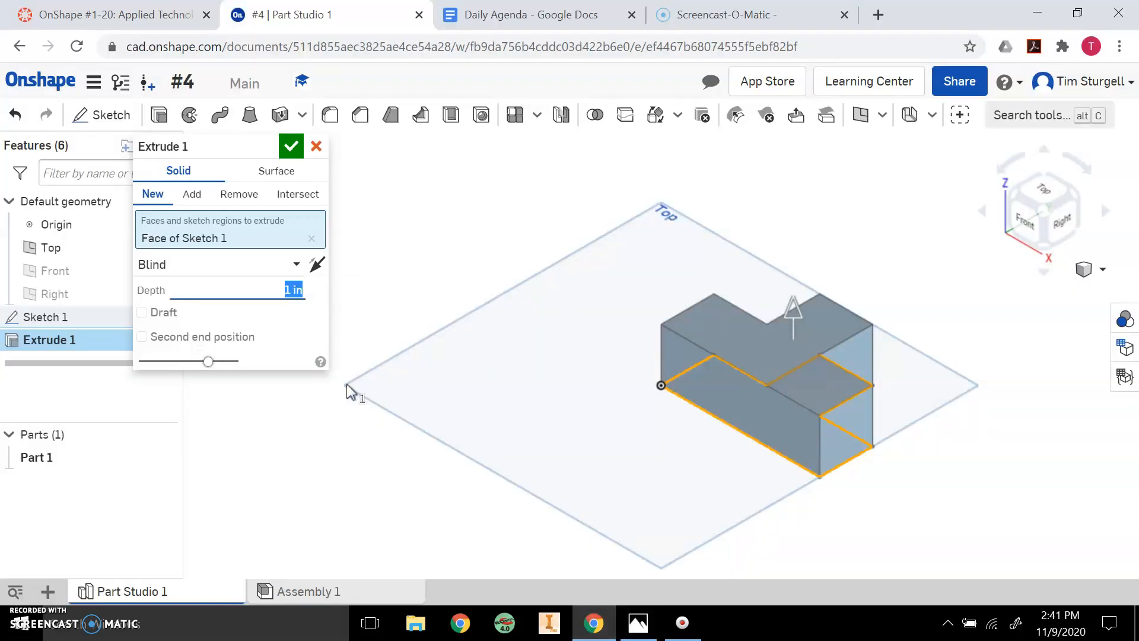
text(5)
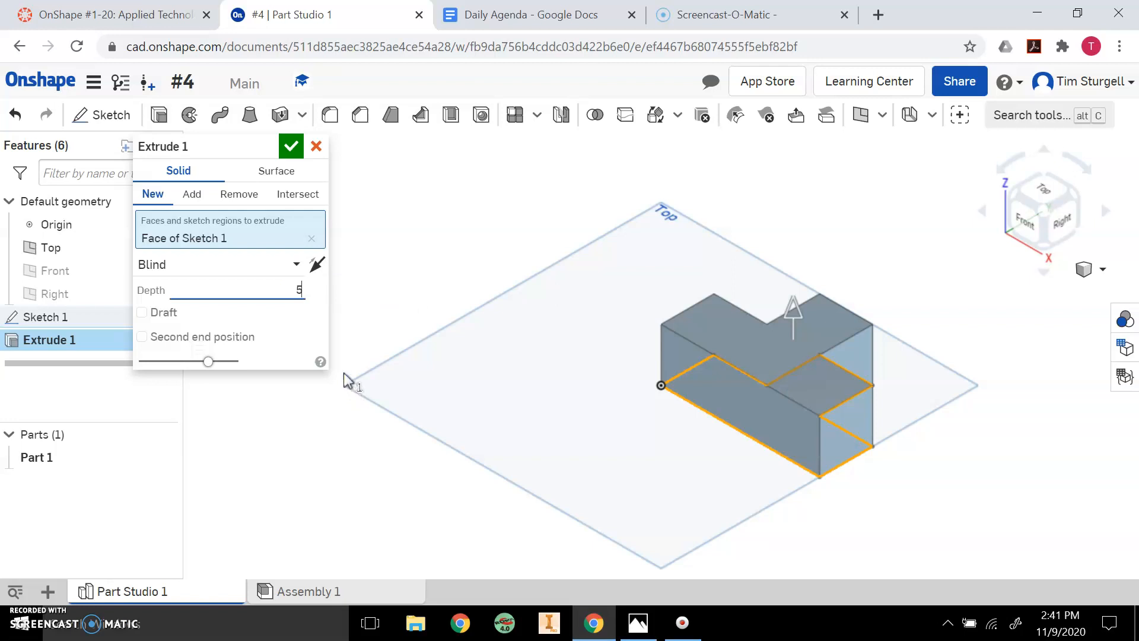
click(295, 153)
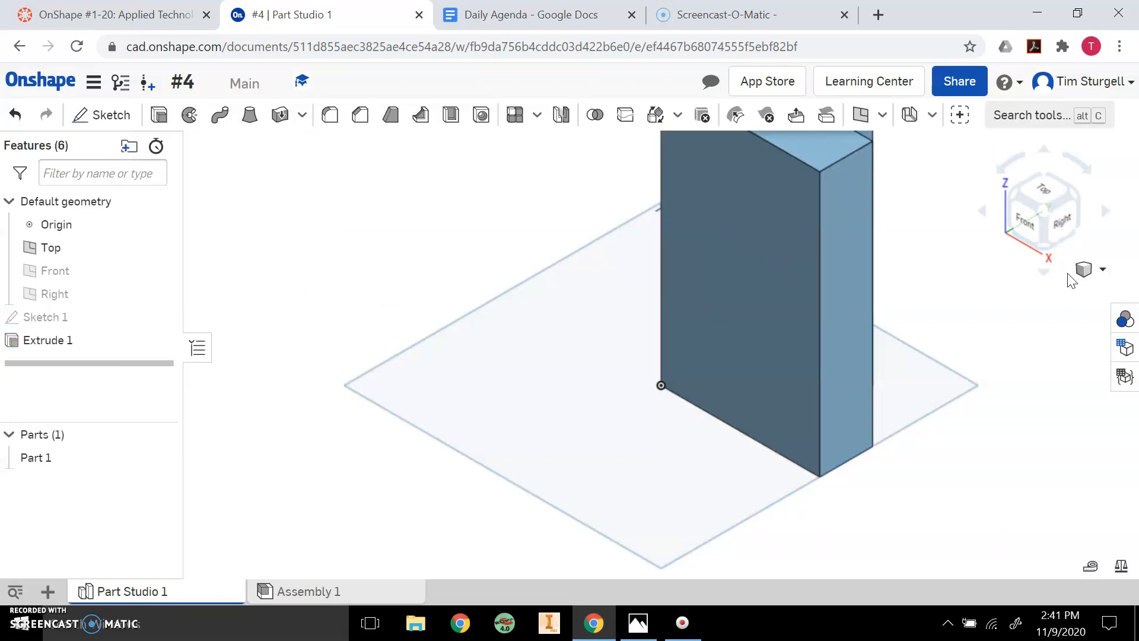
Step: View the whole extruded part and compare it with the tongued block on the problem sheet
click(1083, 270)
click(1079, 261)
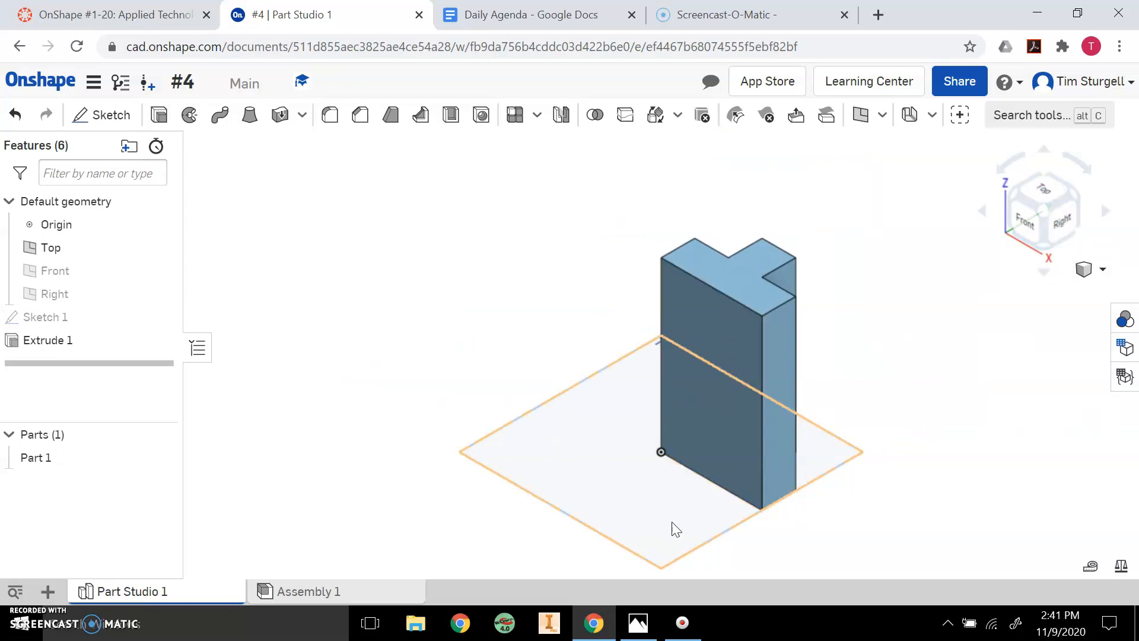
click(637, 632)
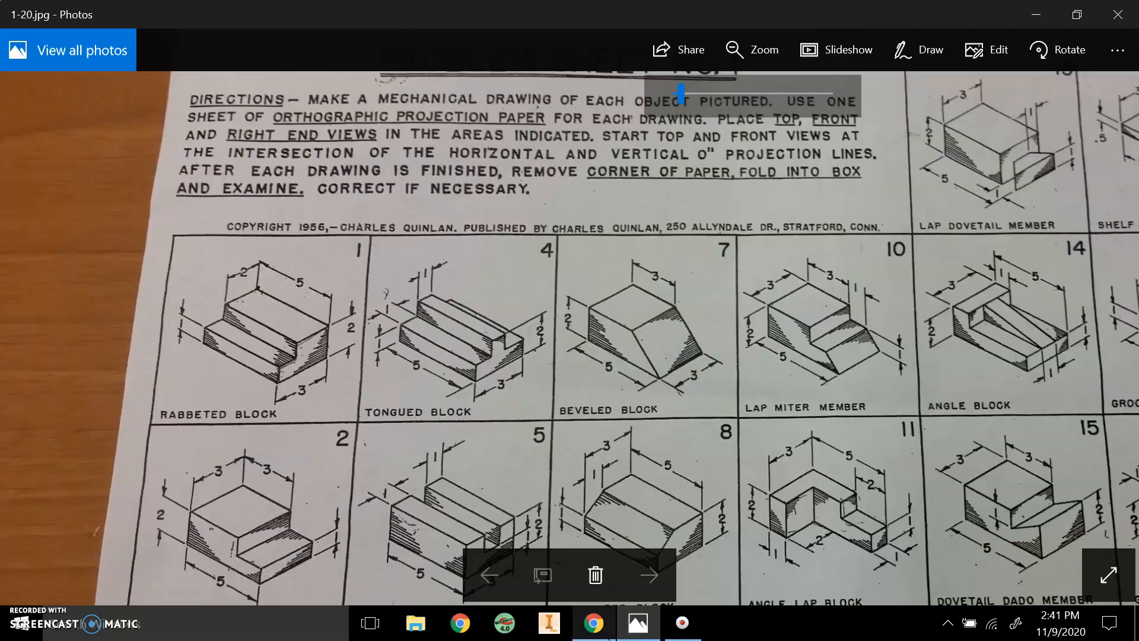
click(636, 630)
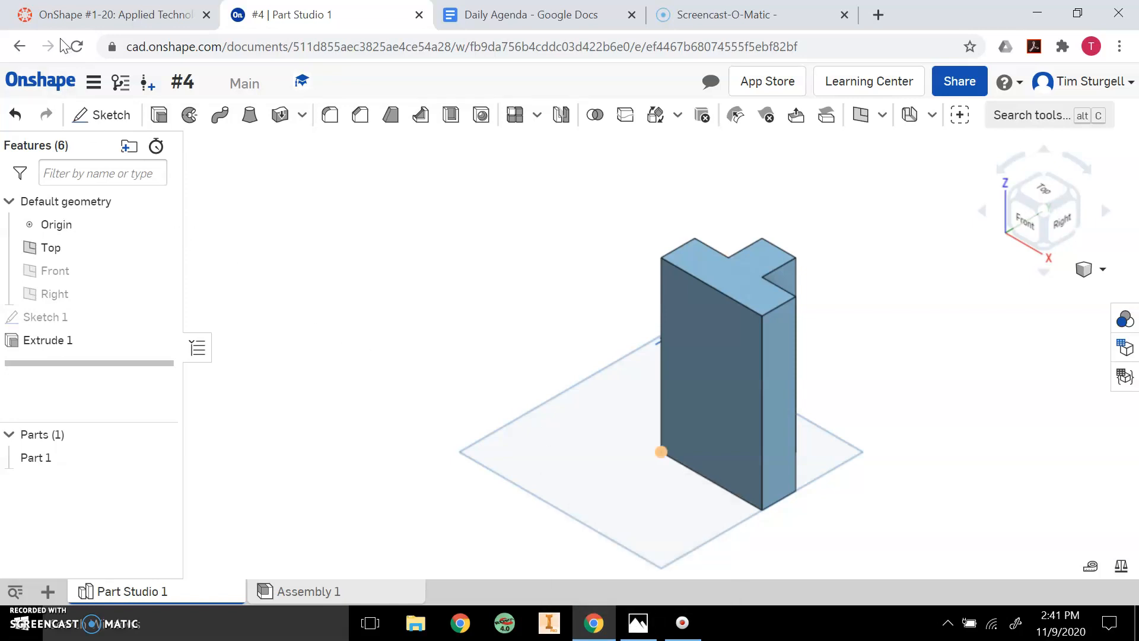
Step: Return to the documents list and make document #4 public in its share settings
click(47, 85)
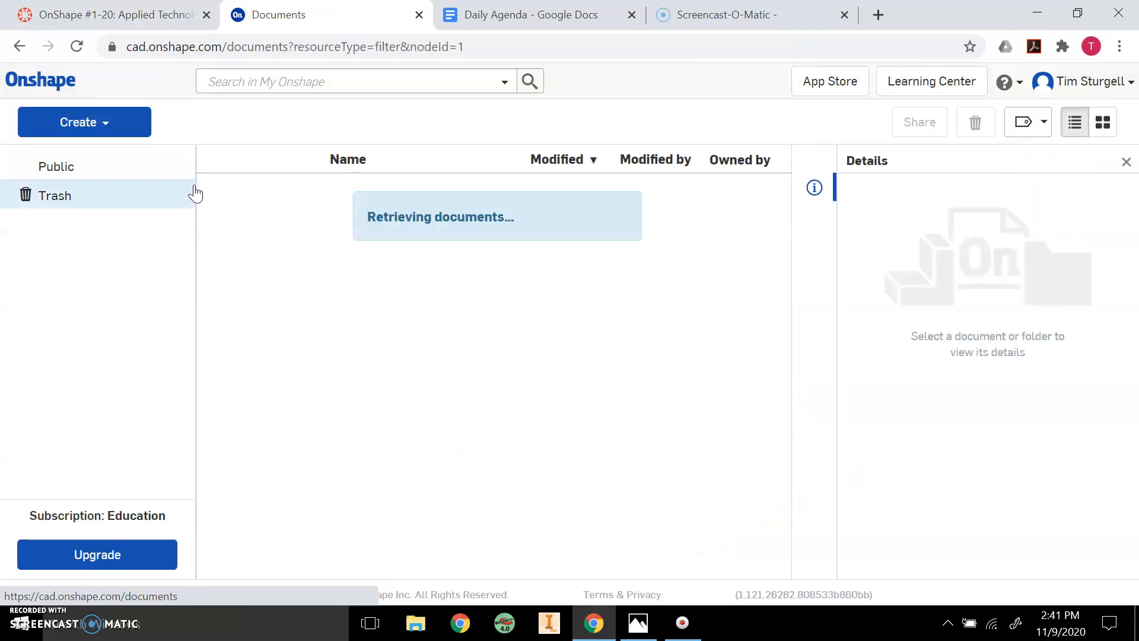
click(919, 123)
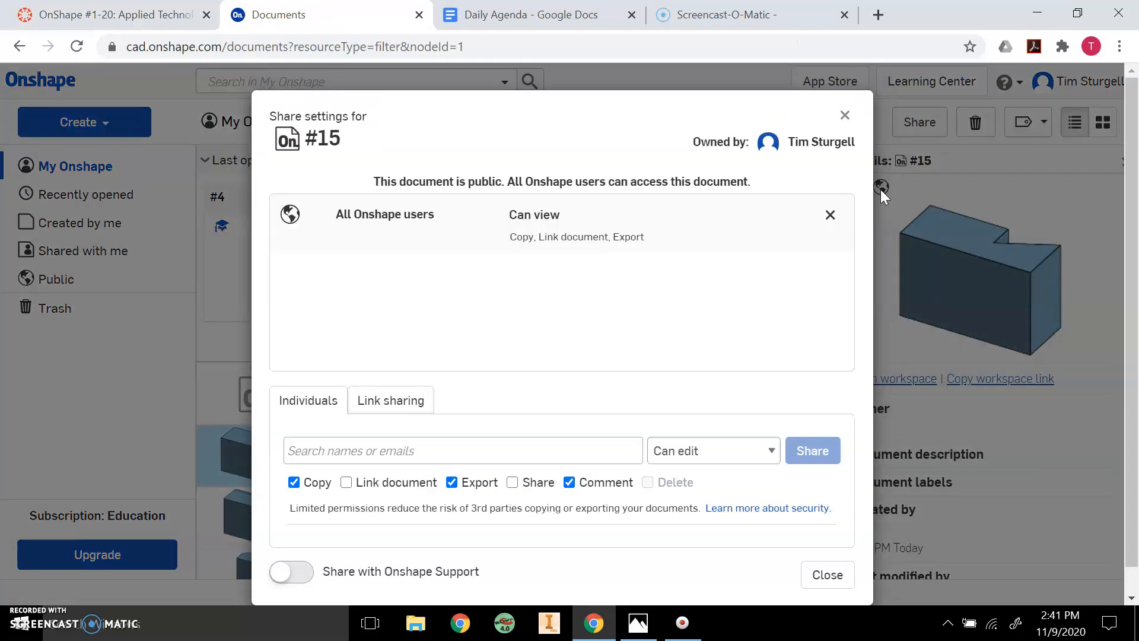
click(845, 116)
click(495, 399)
click(919, 123)
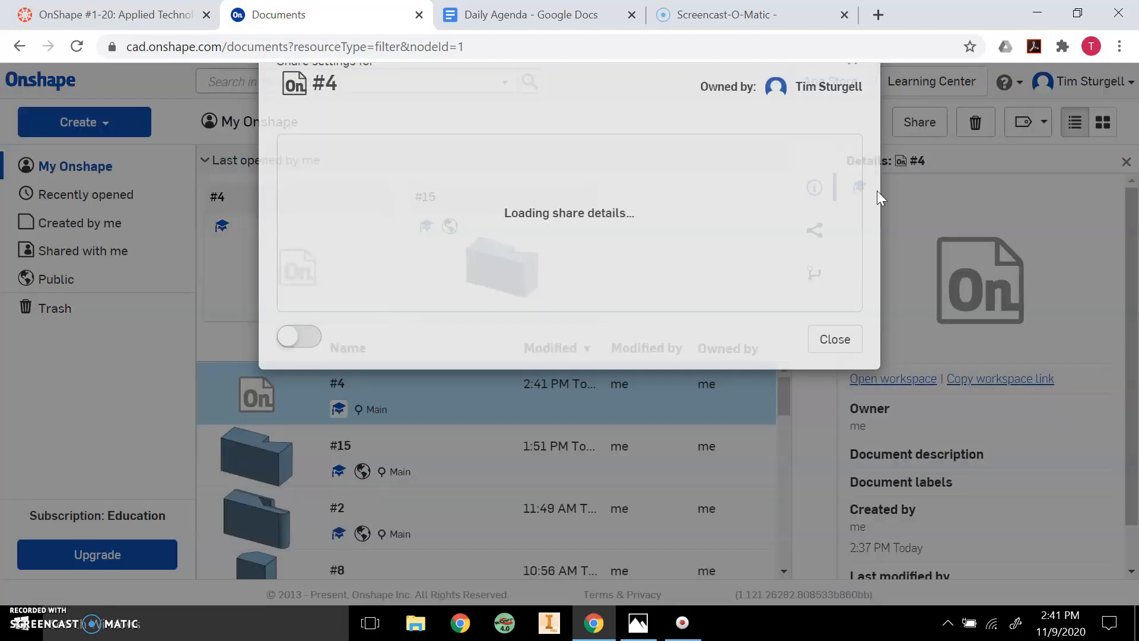
click(391, 402)
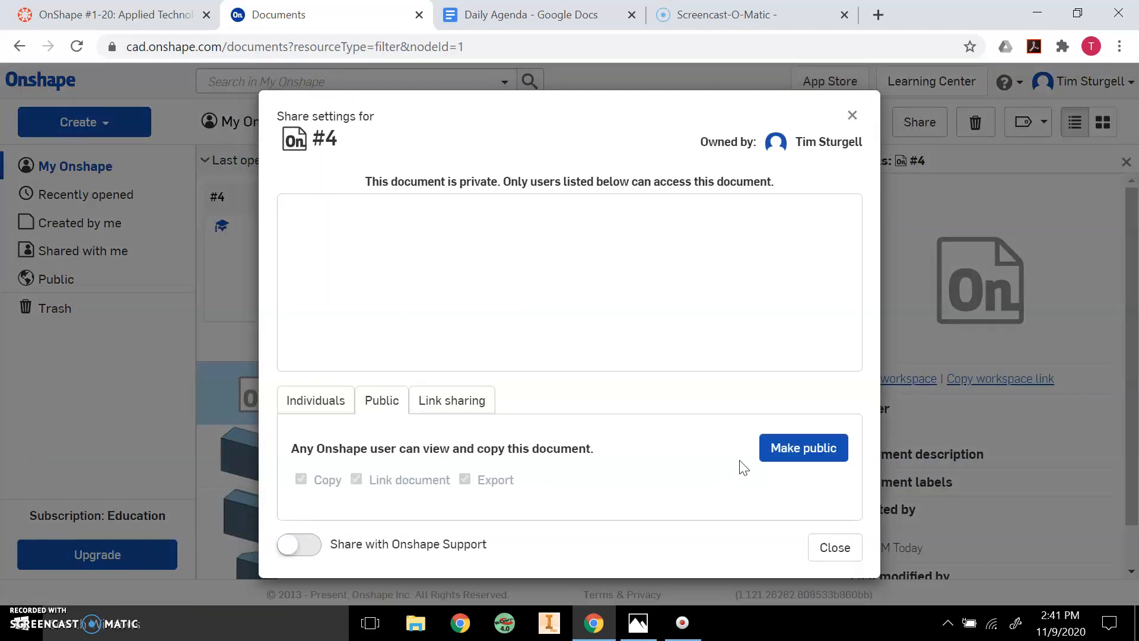
click(807, 470)
click(829, 574)
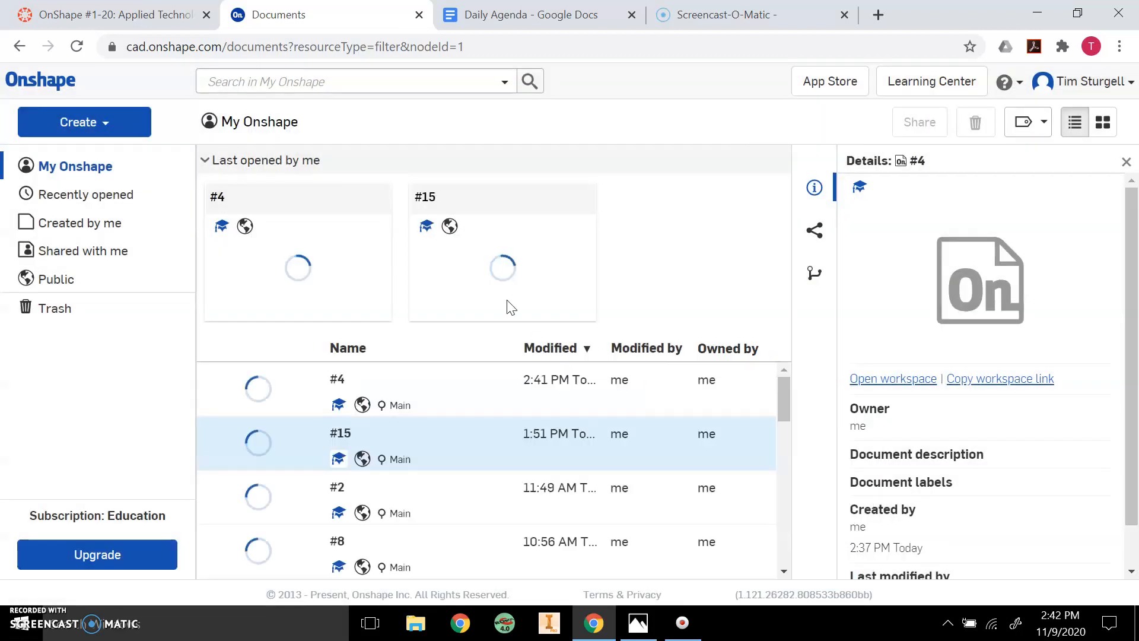